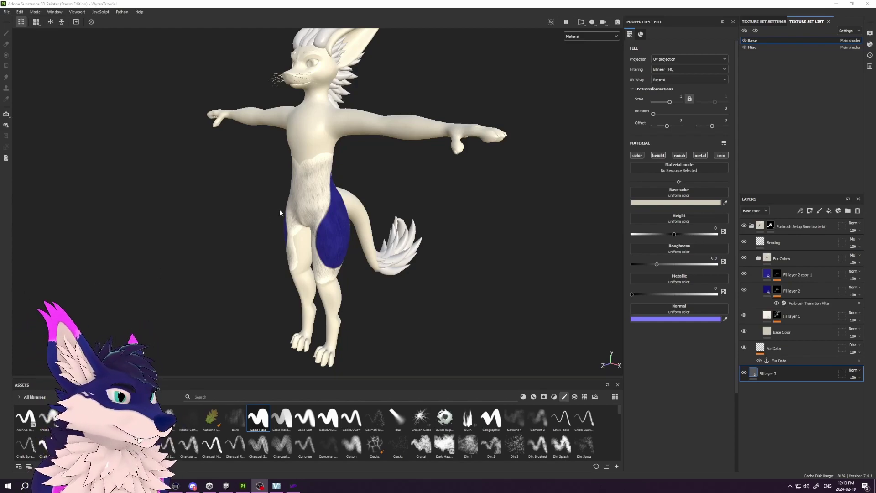
# - Orbit and zoom in on the blue fur patch on the hip and the fluffy tail
pyautogui.keyDown('alt'); pyautogui.moveTo(329, 242); pyautogui.dragTo(286, 47); pyautogui.keyUp('alt')
pyautogui.keyDown('alt'); pyautogui.moveTo(296, 234); pyautogui.dragTo(312, 235); pyautogui.keyUp('alt')
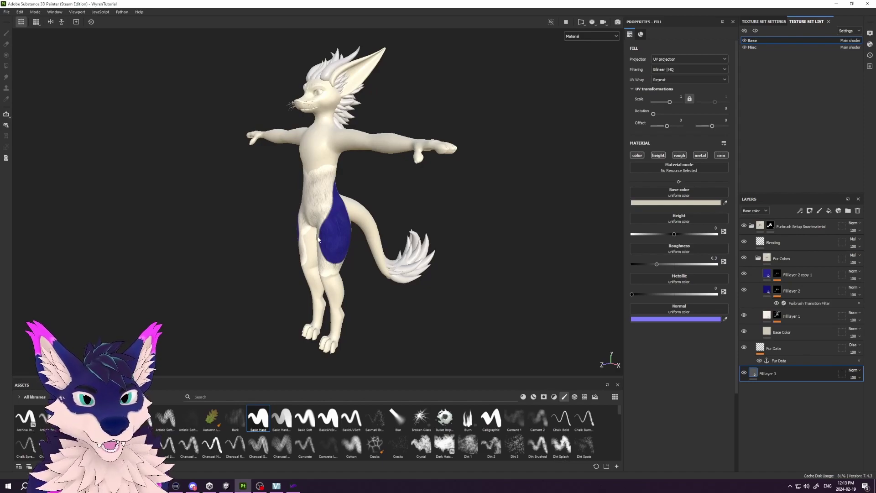
pyautogui.scroll(5, 326, 237)
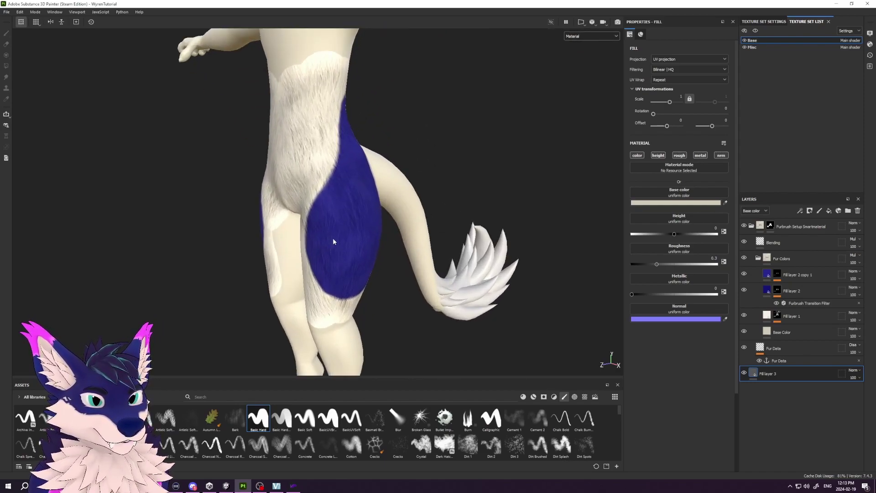
pyautogui.scroll(2, 333, 237)
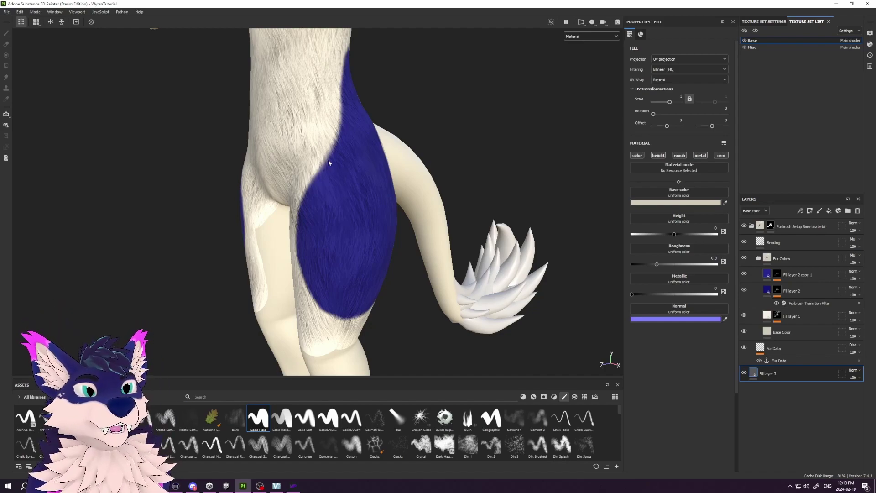
pyautogui.keyDown('alt'); pyautogui.moveTo(328, 161); pyautogui.dragTo(349, 158); pyautogui.keyUp('alt')
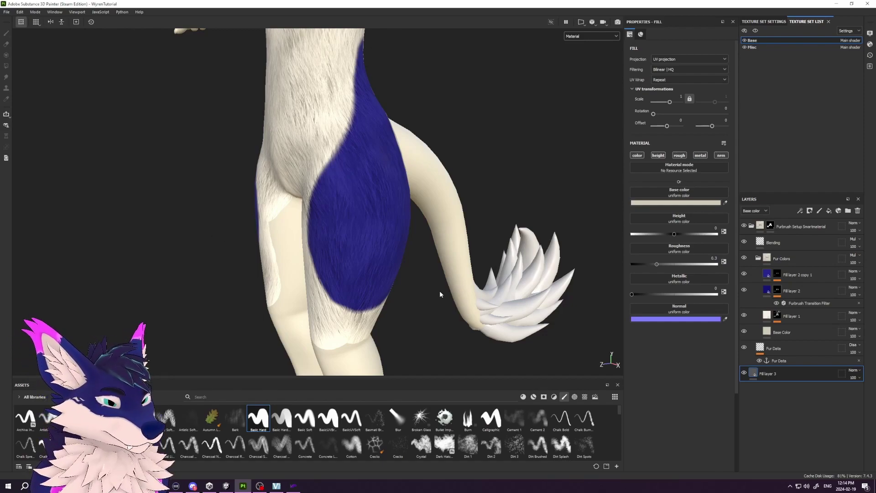
# - Export textures with the Unity URP (Metallic Standard) template and Dilation + transparent padding
pyautogui.hotkey('ctrl', 'shift', 'e')
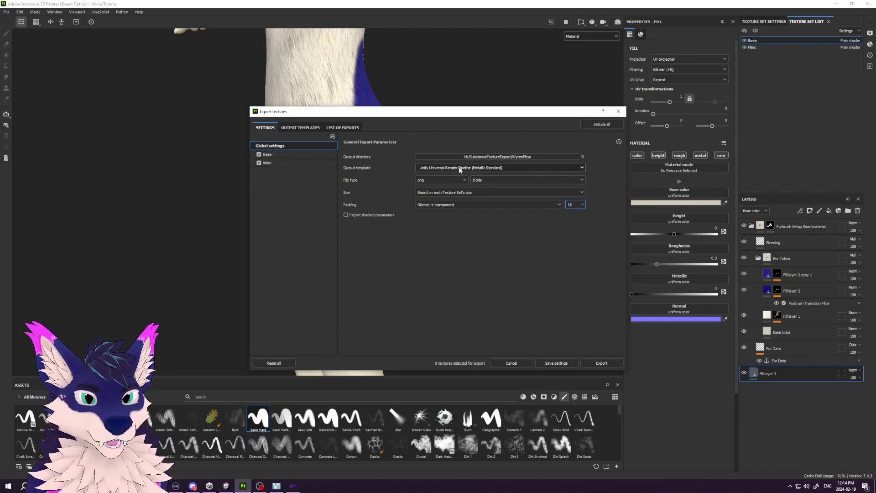
pyautogui.click(464, 168)
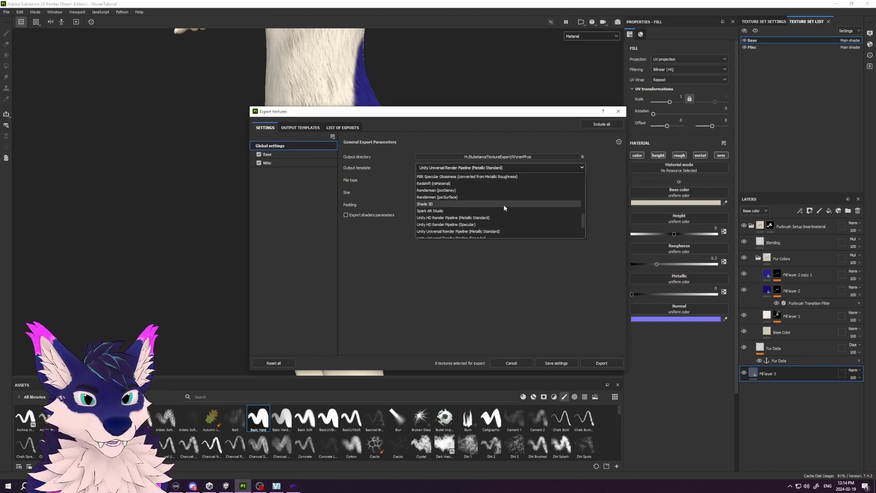
pyautogui.click(497, 232)
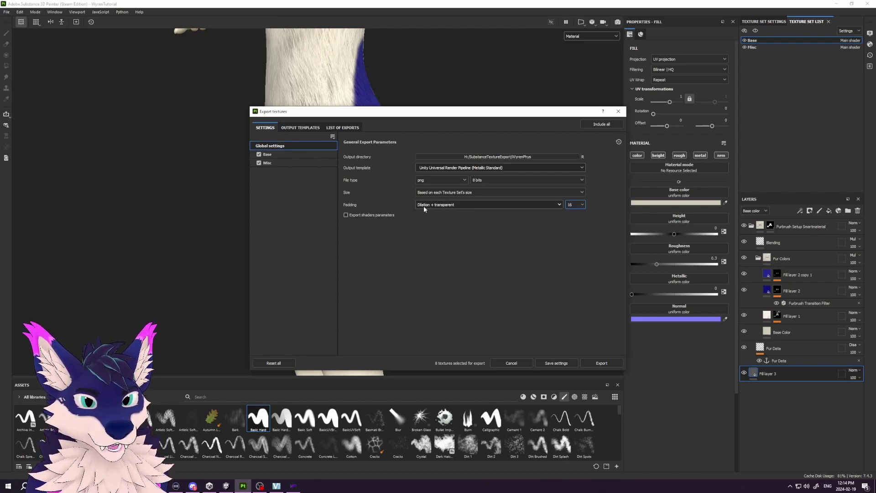
pyautogui.click(455, 207)
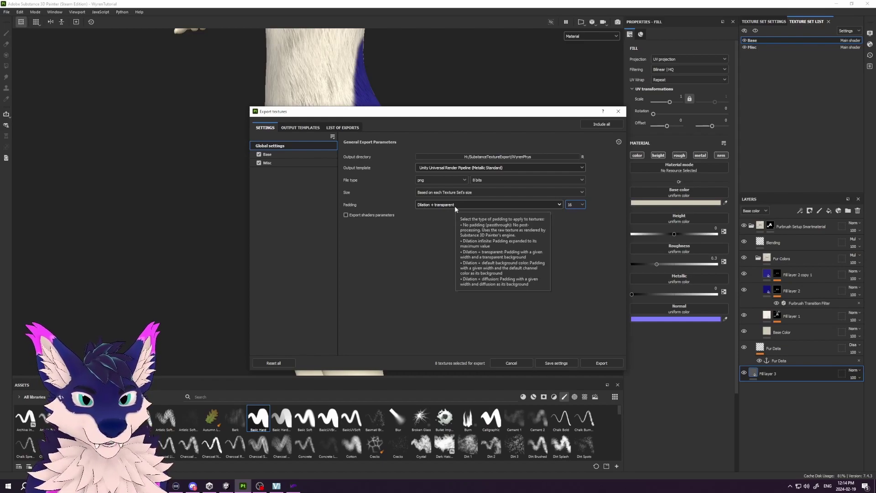
pyautogui.click(461, 280)
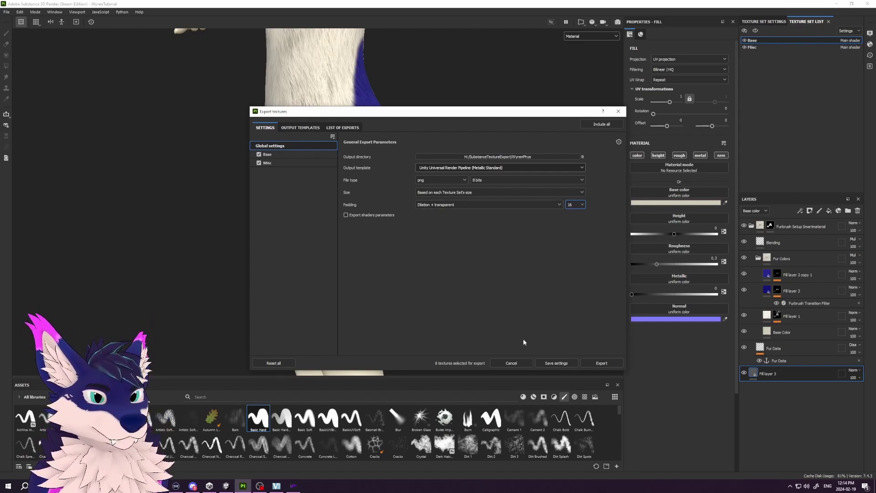
pyautogui.click(601, 363)
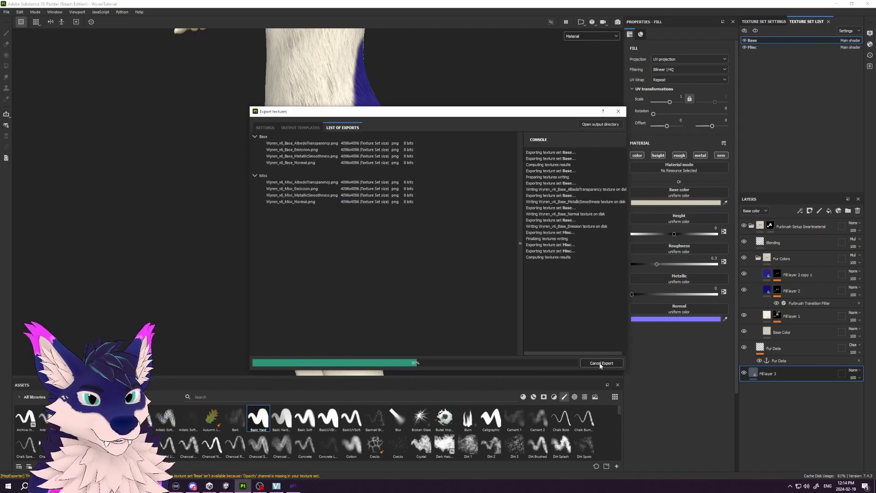
pyautogui.click(597, 125)
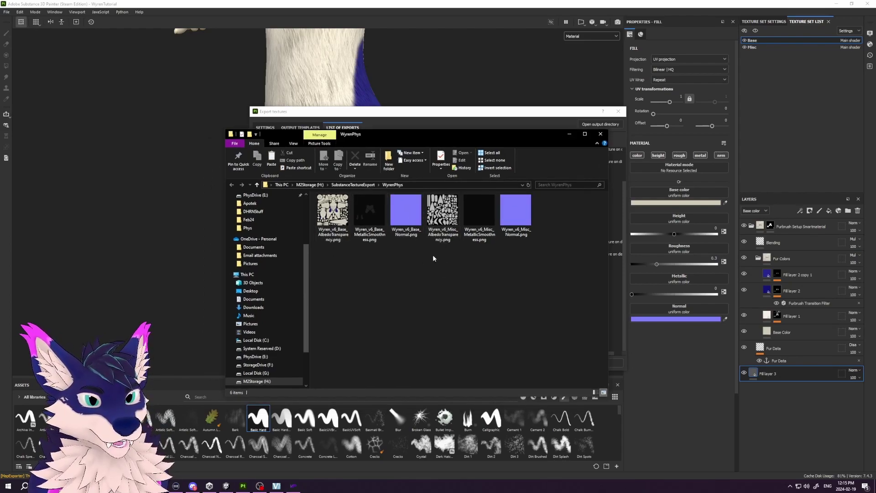
pyautogui.click(338, 214)
pyautogui.doubleClick(337, 217)
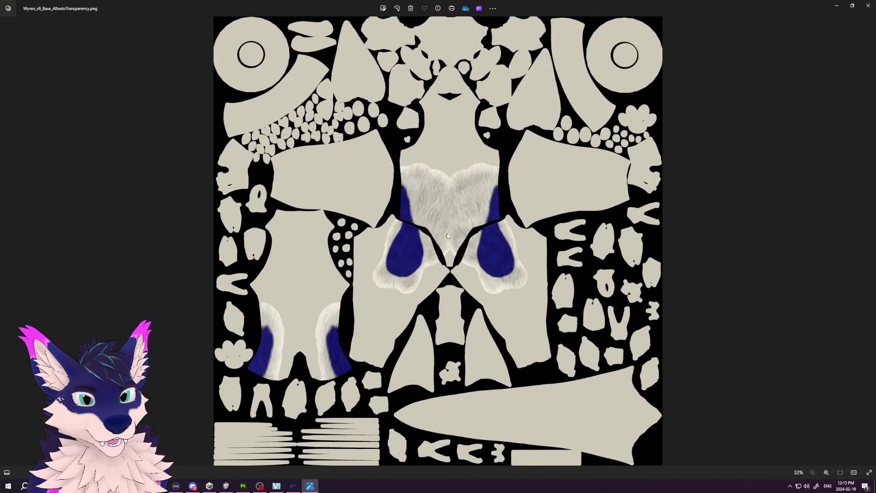
pyautogui.click(868, 6)
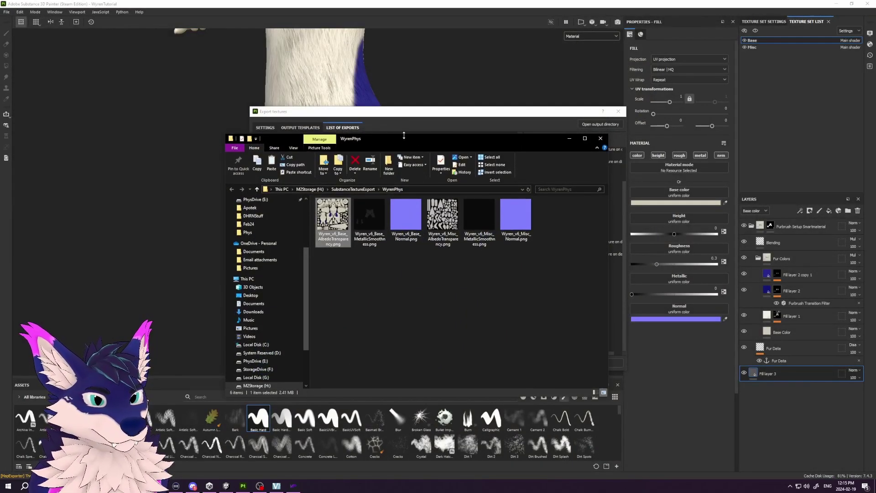
pyautogui.click(601, 134)
pyautogui.hotkey('alt', 'Tab')
pyautogui.hotkey('alt', 'Tab')
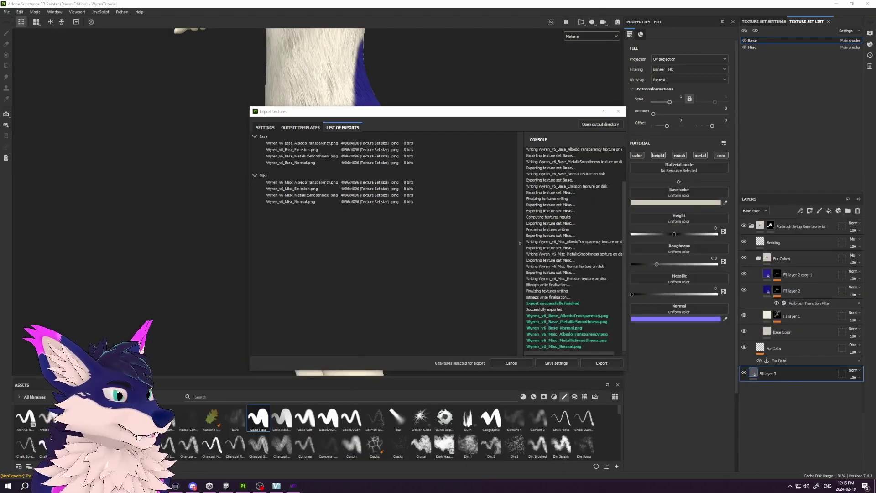
# - In Unity's Tutorial folder, create a new material named Body
pyautogui.click(226, 486)
pyautogui.scroll(3, 408, 182)
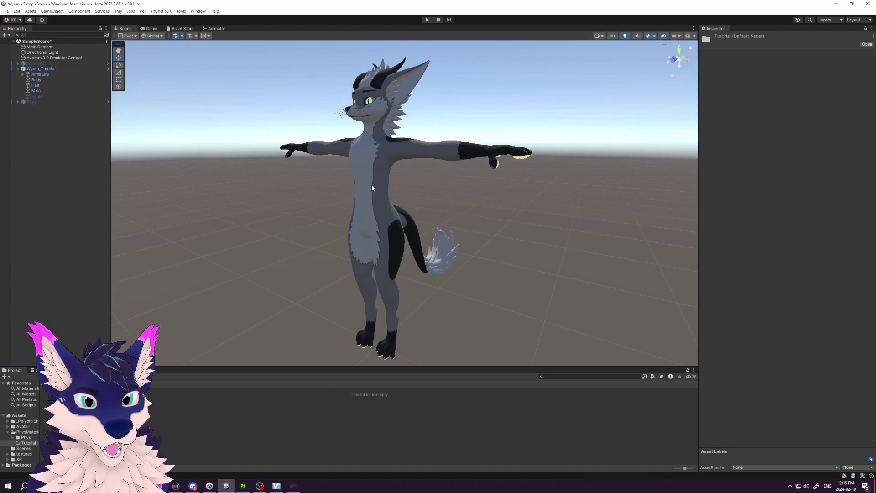
pyautogui.rightClick(120, 409)
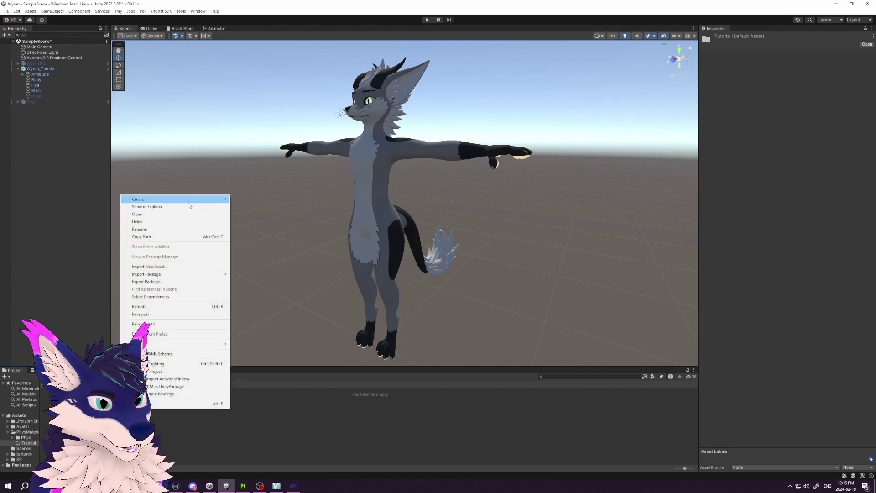
pyautogui.moveTo(188, 199)
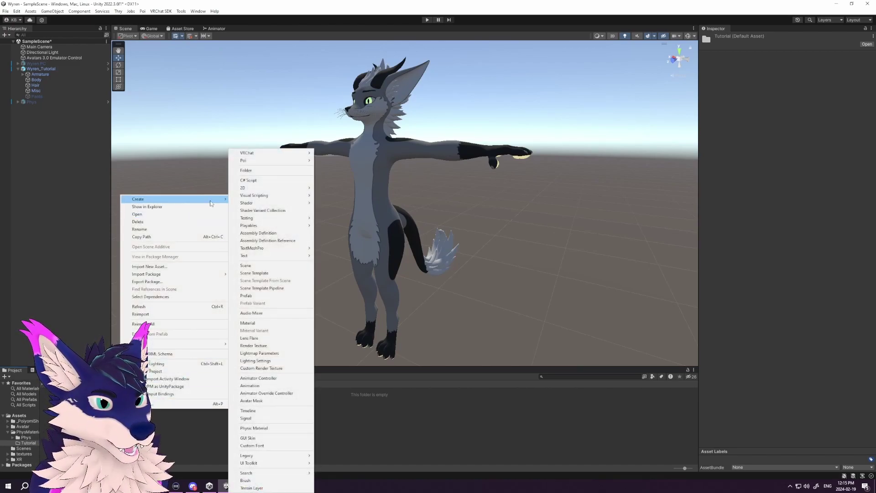
pyautogui.click(253, 324)
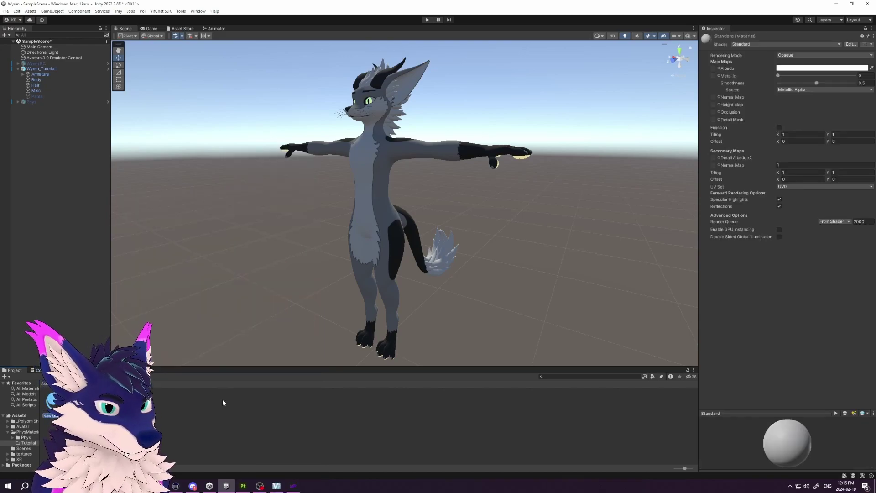
pyautogui.write('Bo')
pyautogui.press('Return')
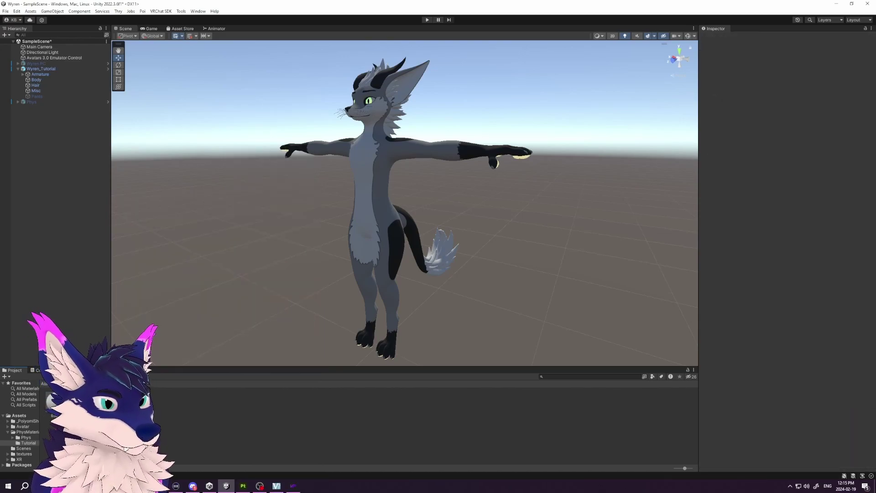
pyautogui.rightClick(59, 187)
pyautogui.click(102, 198)
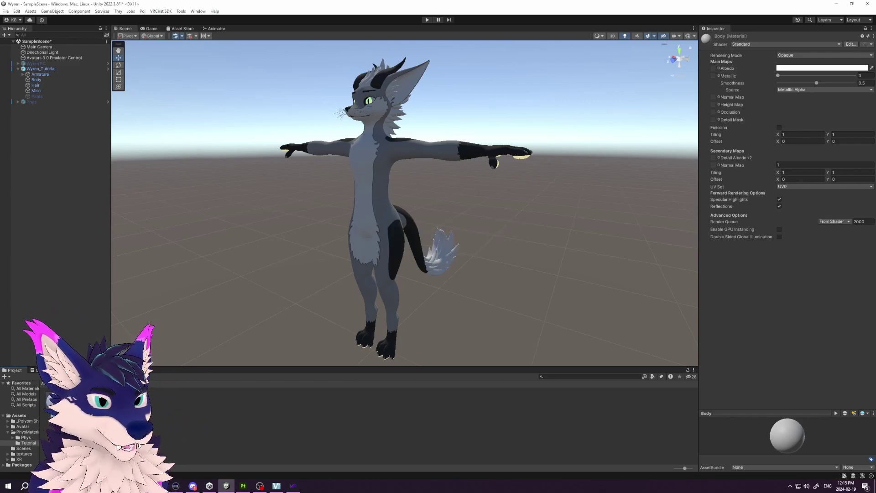
# - Drag the Body material onto the avatar and confirm it in the Body mesh's Materials list
pyautogui.moveTo(203, 420); pyautogui.dragTo(363, 207)
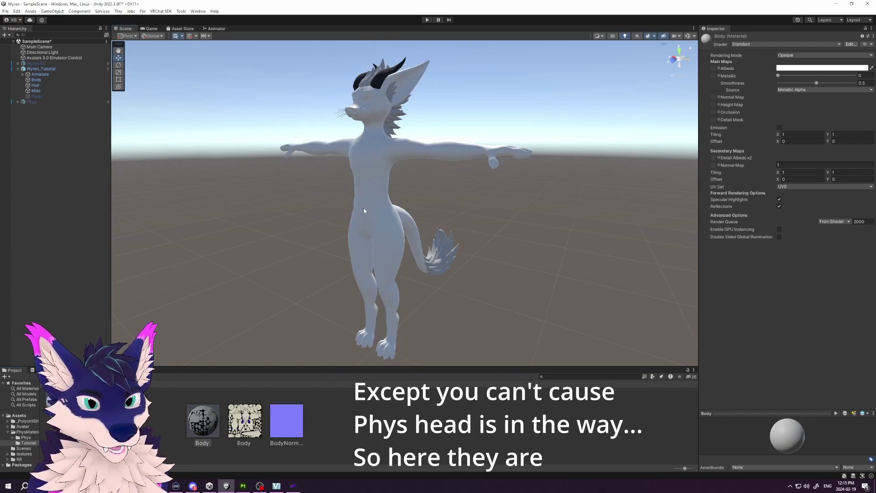
pyautogui.moveTo(363, 208); pyautogui.dragTo(365, 192)
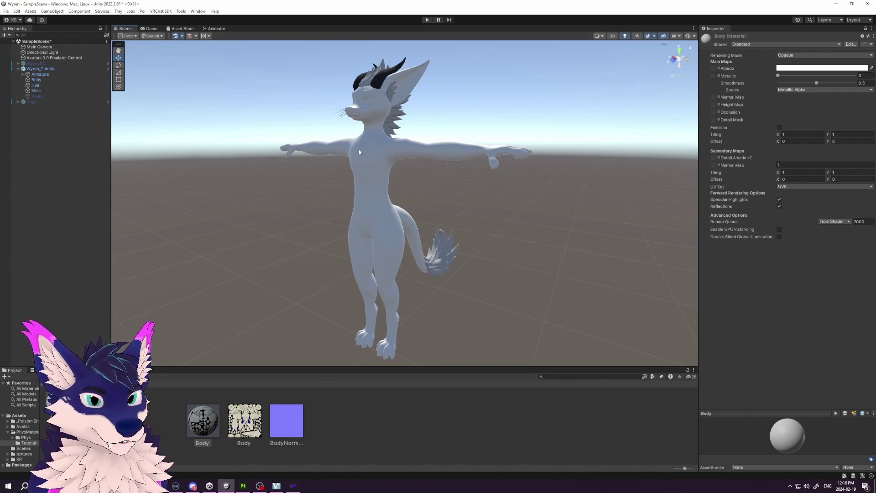
pyautogui.click(37, 80)
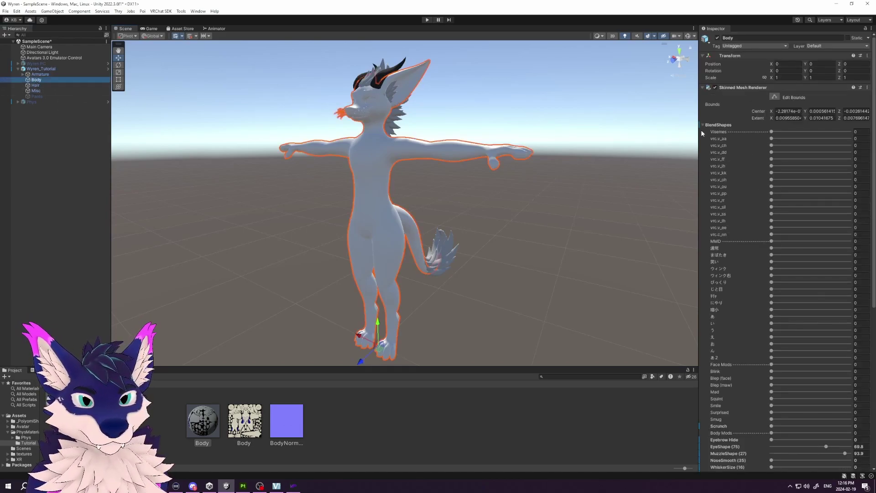
pyautogui.click(726, 125)
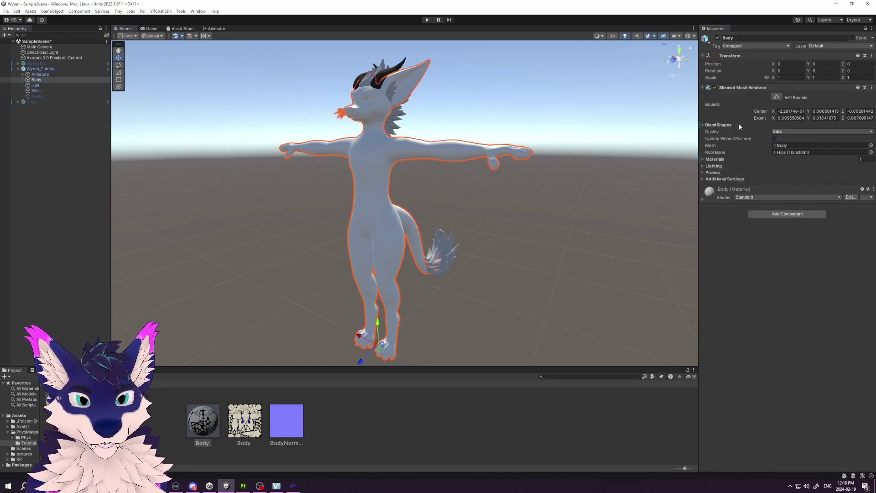
pyautogui.click(714, 159)
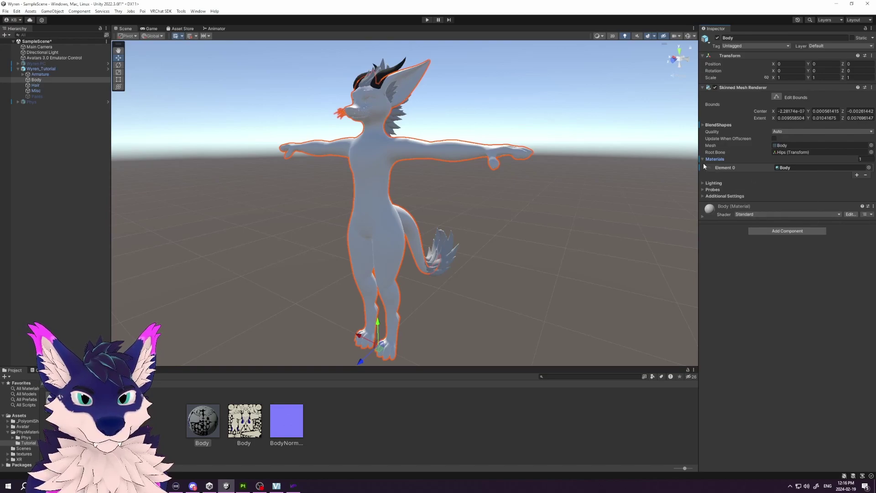
pyautogui.click(704, 159)
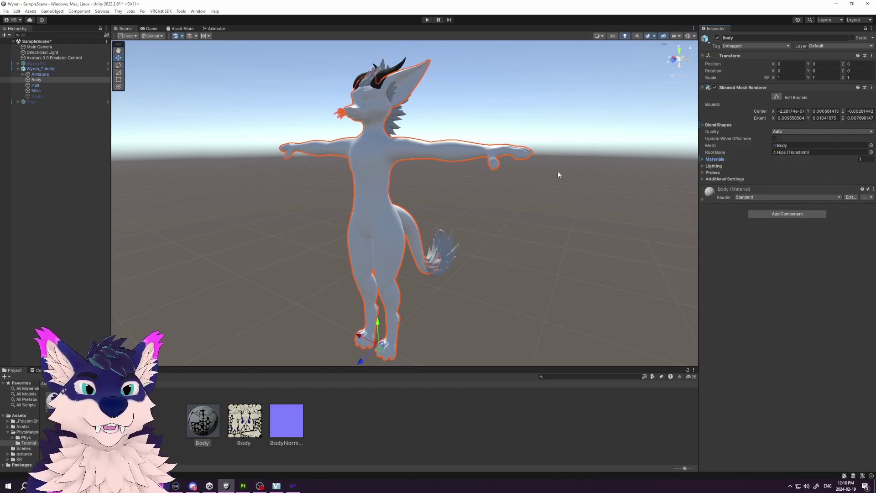
pyautogui.scroll(2, 337, 77)
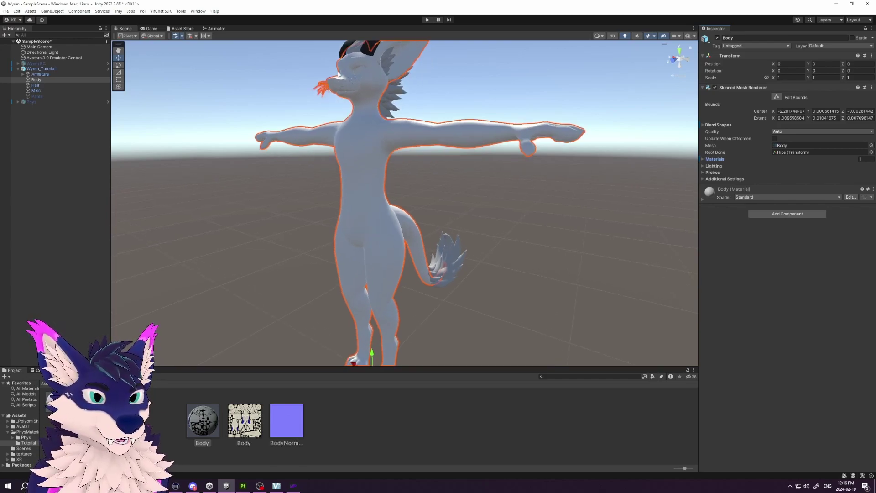
pyautogui.scroll(-2, 343, 96)
pyautogui.keyDown('alt'); pyautogui.moveTo(346, 116); pyautogui.dragTo(320, 118); pyautogui.keyUp('alt')
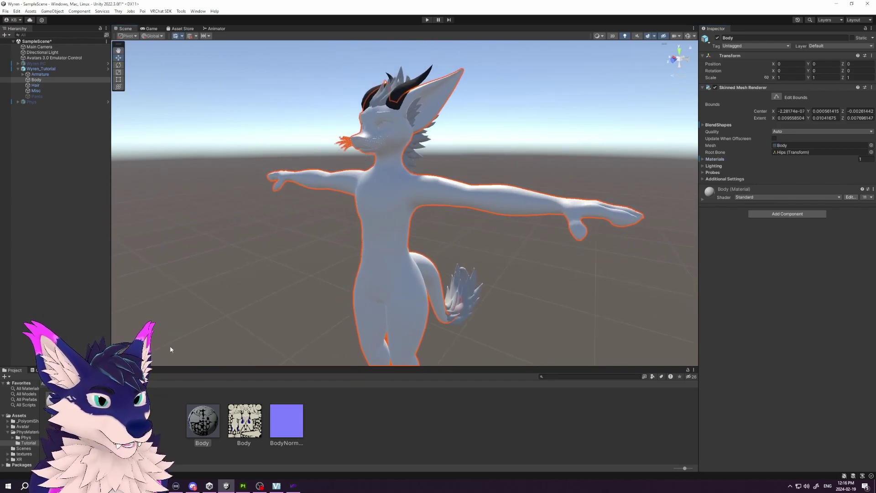
# - Set the Body material's shader to .poiyomi > Poiyomi 8.1 > Poiyomi Toon and expand Color & Normals
pyautogui.click(203, 420)
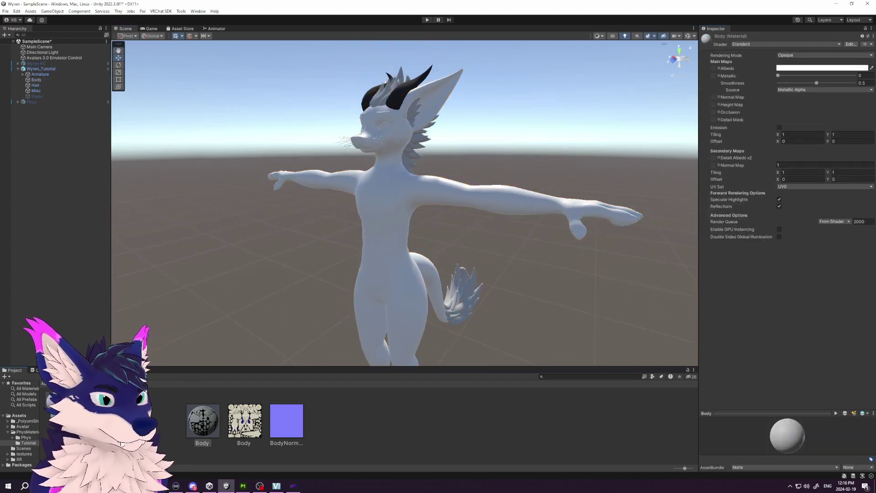
pyautogui.click(753, 44)
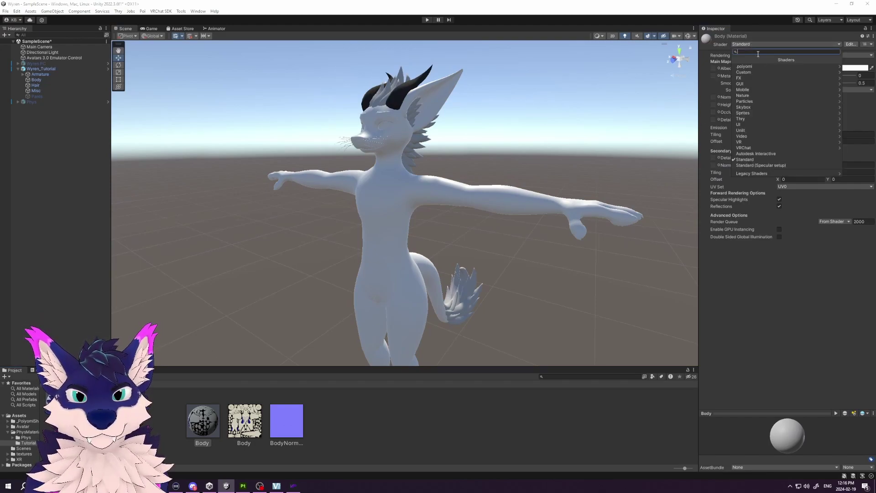
pyautogui.click(758, 67)
pyautogui.click(763, 80)
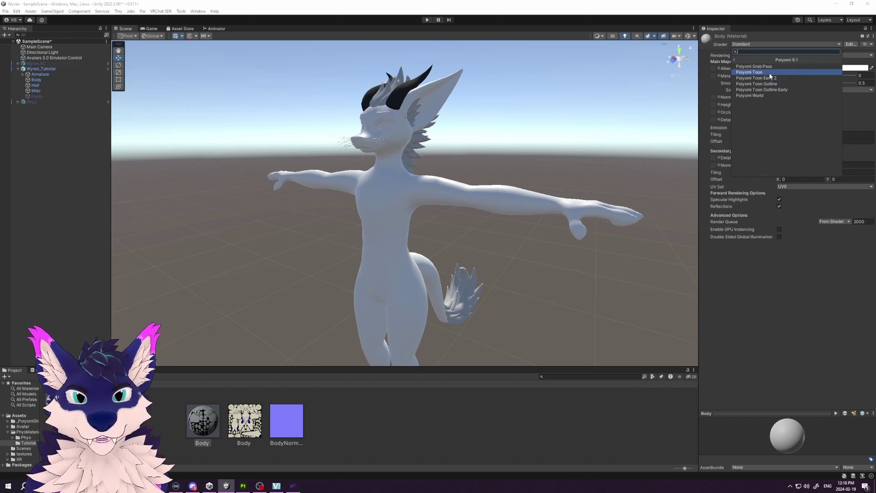
pyautogui.click(770, 74)
pyautogui.click(707, 99)
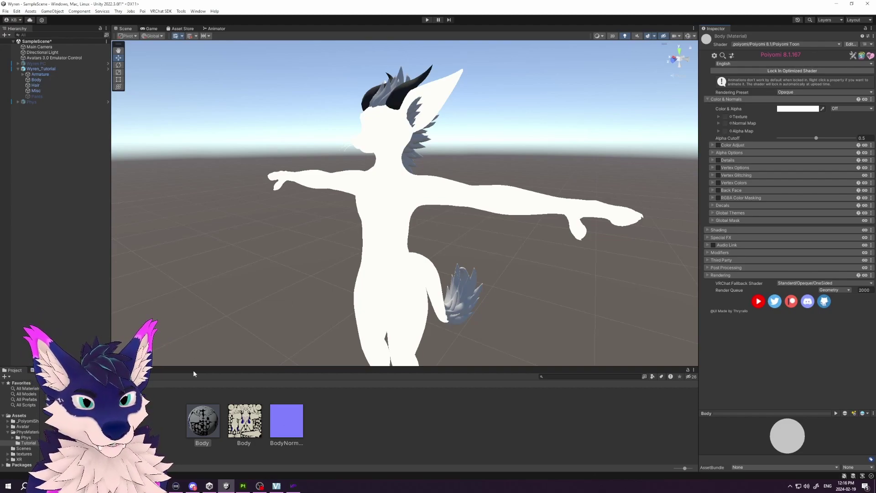
# - Assign the Body texture as the main texture and BodyNormal as the normal map
pyautogui.moveTo(244, 420); pyautogui.dragTo(727, 119)
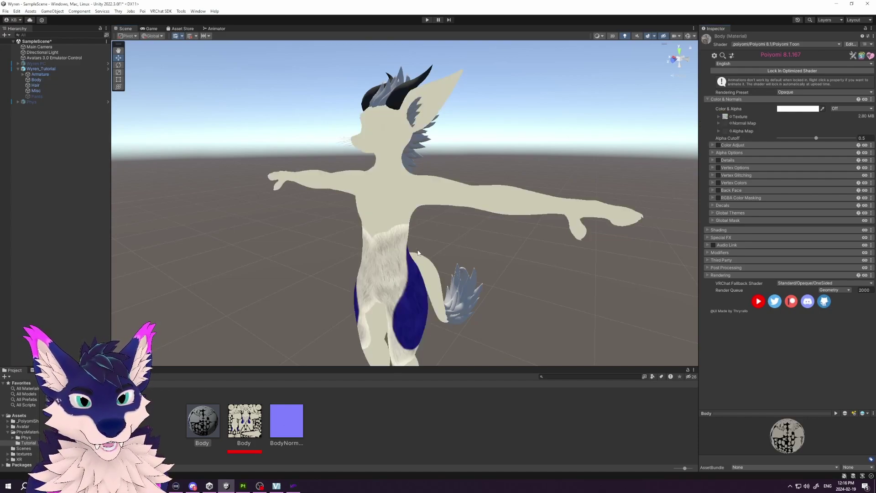
pyautogui.keyDown('alt'); pyautogui.moveTo(393, 173); pyautogui.dragTo(393, 191); pyautogui.keyUp('alt')
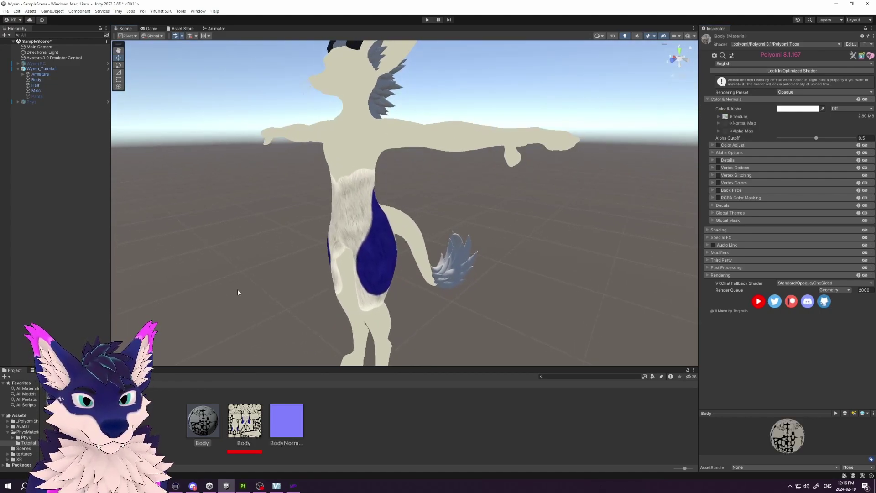
pyautogui.moveTo(287, 420); pyautogui.dragTo(727, 127)
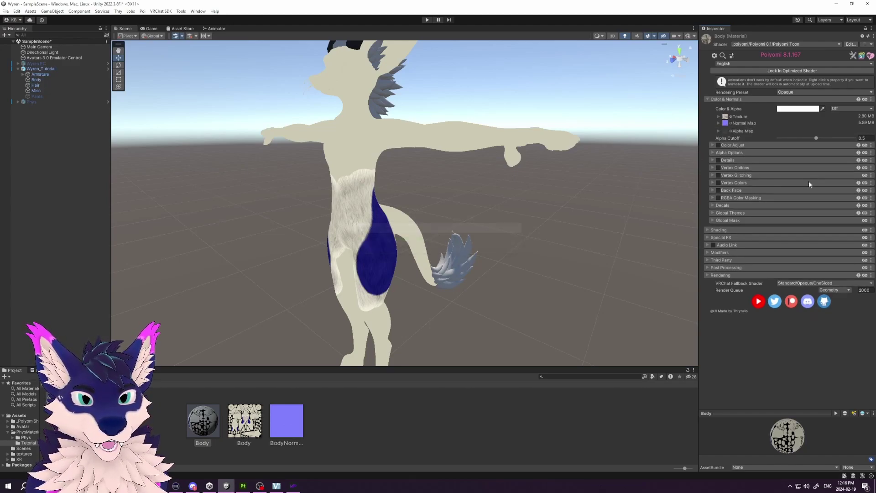
pyautogui.scroll(5, 400, 296)
pyautogui.keyDown('alt'); pyautogui.moveTo(320, 307); pyautogui.dragTo(423, 227); pyautogui.keyUp('alt')
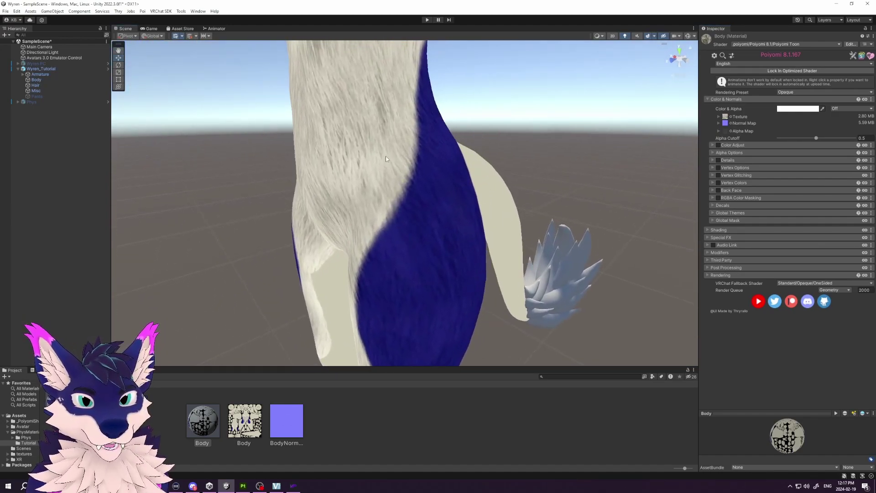
# - Close Substance Painter's finished Export textures dialog and go back to Unity
pyautogui.click(243, 486)
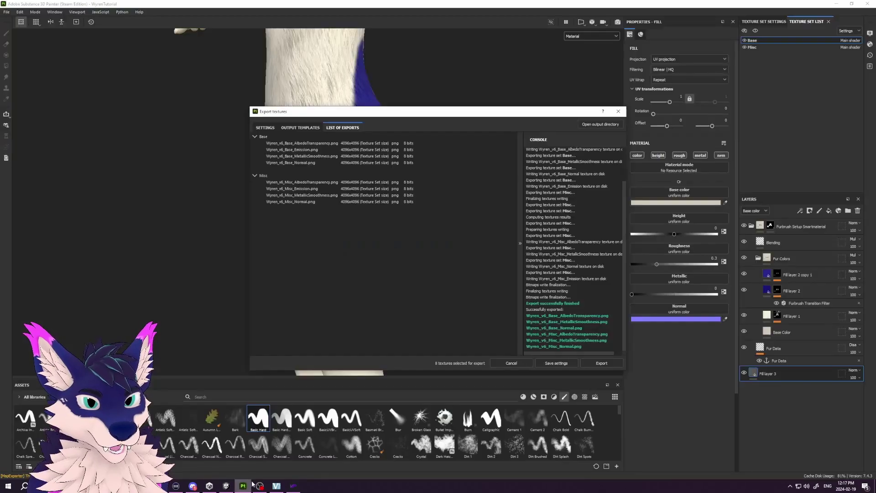
pyautogui.click(619, 111)
pyautogui.scroll(3, 347, 205)
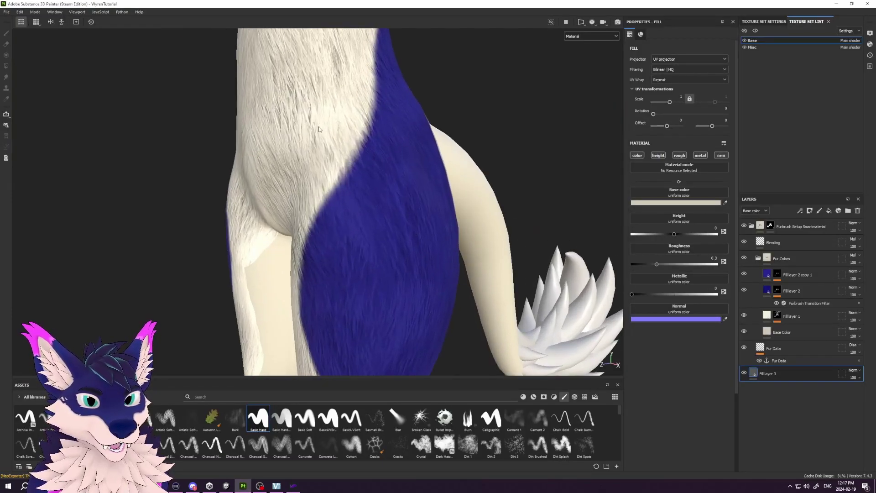
pyautogui.click(226, 485)
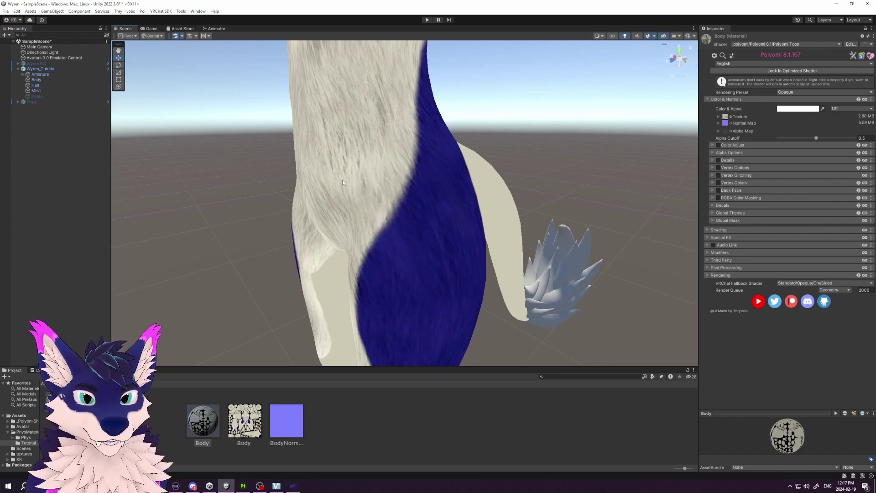
# - Give the Body texture a Windows, Mac, Linux override with 4096 max size and apply
pyautogui.click(244, 420)
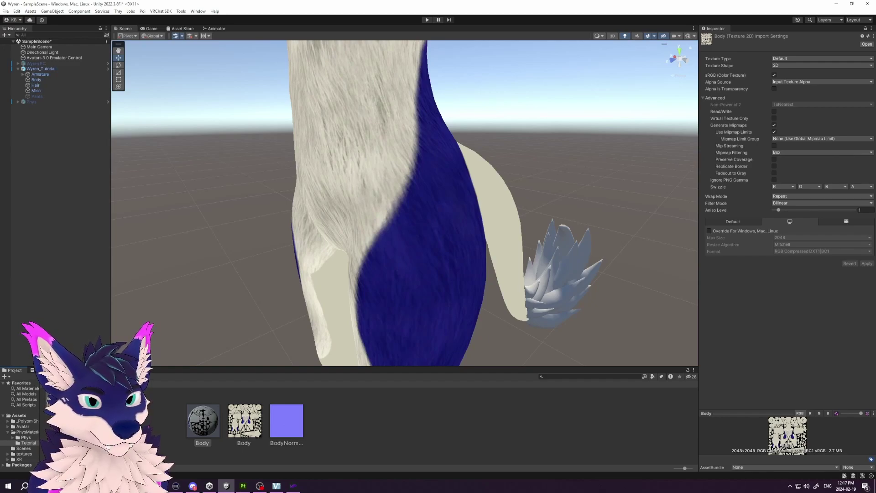
pyautogui.click(709, 231)
pyautogui.click(785, 238)
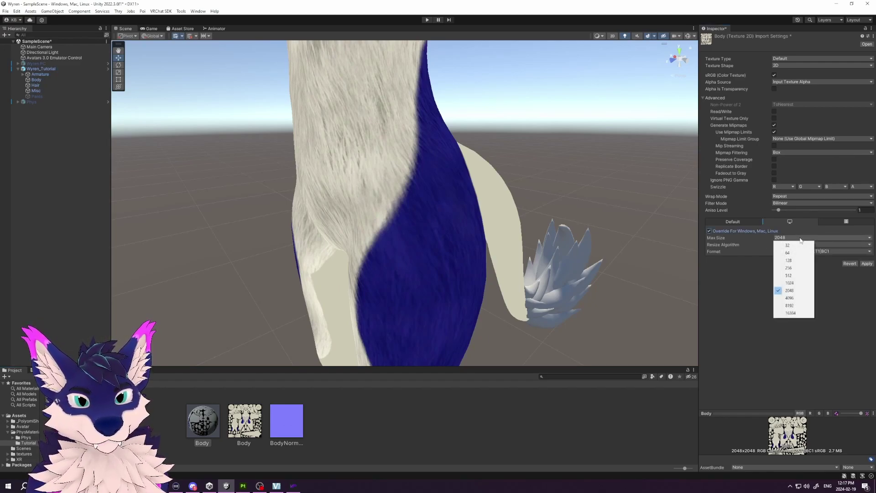
pyautogui.click(797, 298)
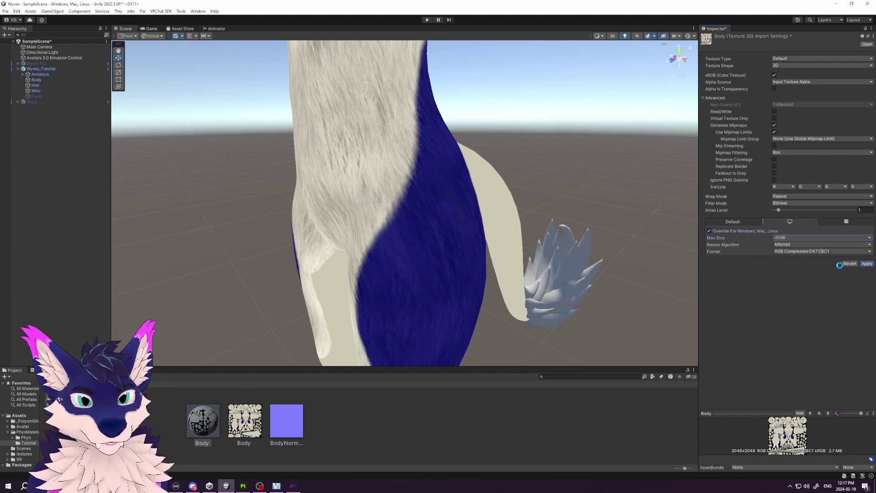
pyautogui.click(867, 263)
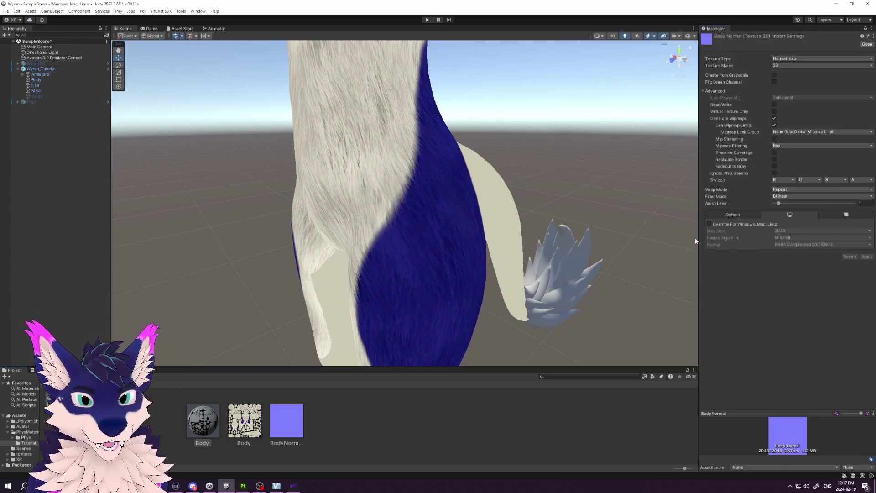
# - Give BodyNormal the same 4096 max size platform override and apply it
pyautogui.click(709, 224)
pyautogui.click(797, 230)
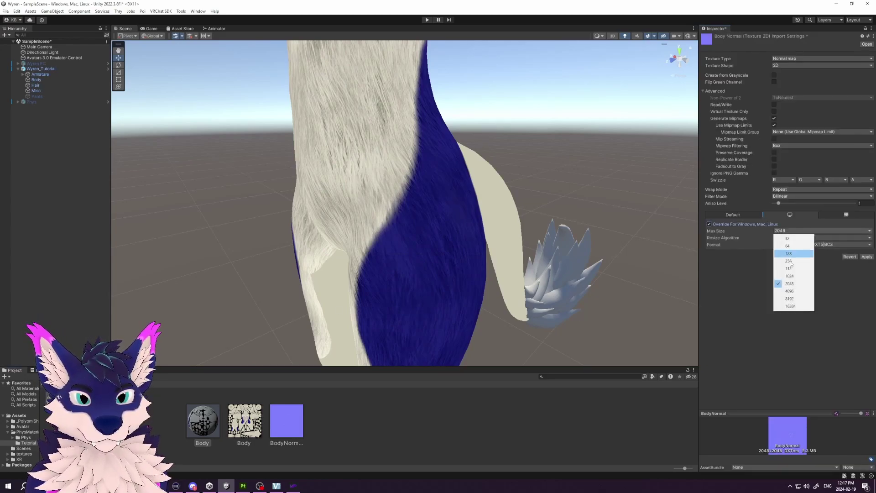
pyautogui.click(792, 292)
pyautogui.click(867, 257)
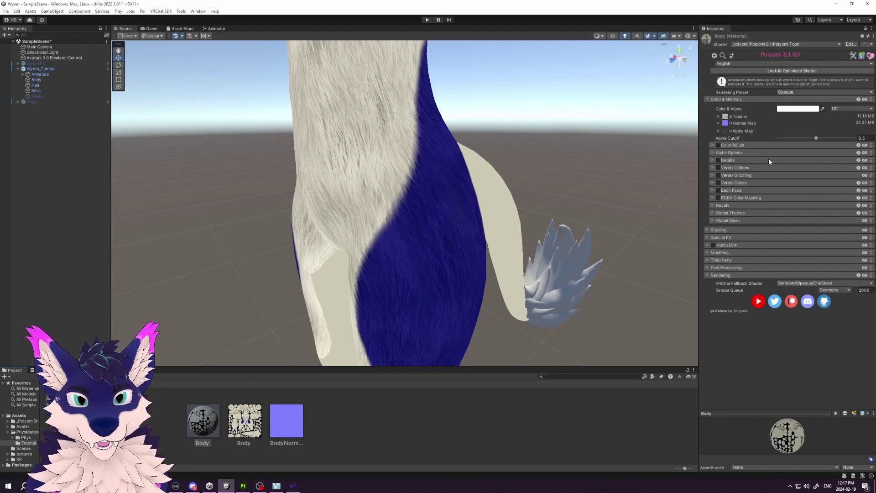
# - Expand the Body material's Shading section to reveal the pass lighting options
pyautogui.scroll(-5, 425, 146)
pyautogui.keyDown('alt'); pyautogui.moveTo(426, 149); pyautogui.dragTo(418, 185); pyautogui.keyUp('alt')
pyautogui.scroll(3, 408, 212)
pyautogui.scroll(3, 420, 250)
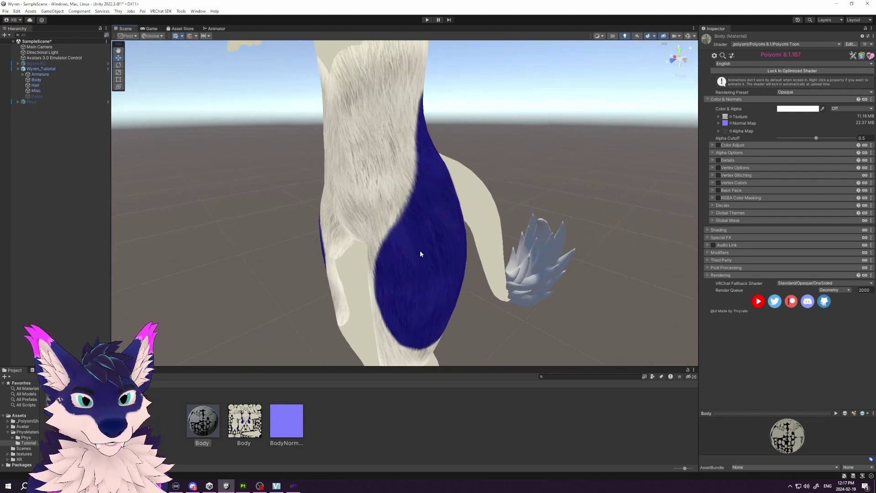
pyautogui.click(707, 230)
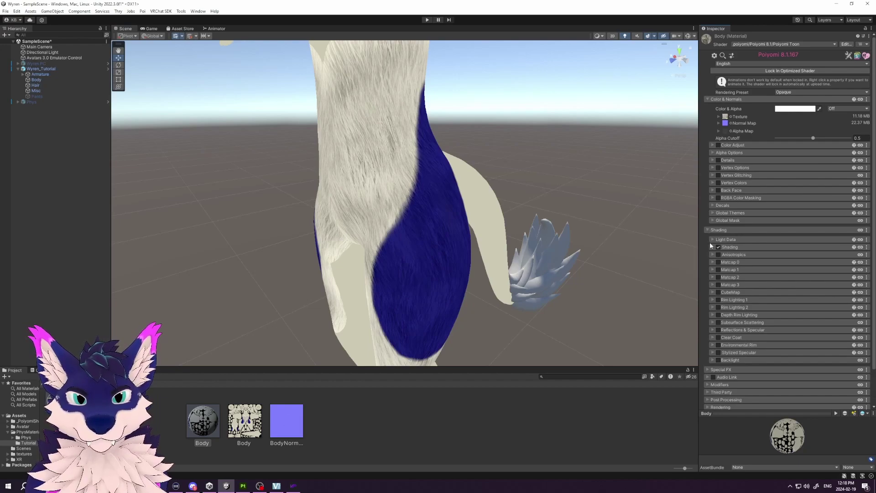
pyautogui.click(712, 247)
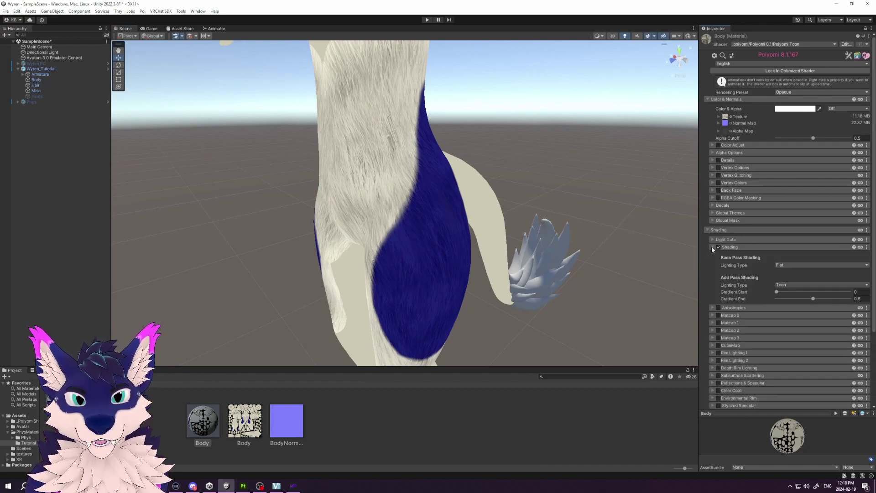
# - Set both Base Pass and Add Pass Lighting Type to Realistic
pyautogui.click(795, 268)
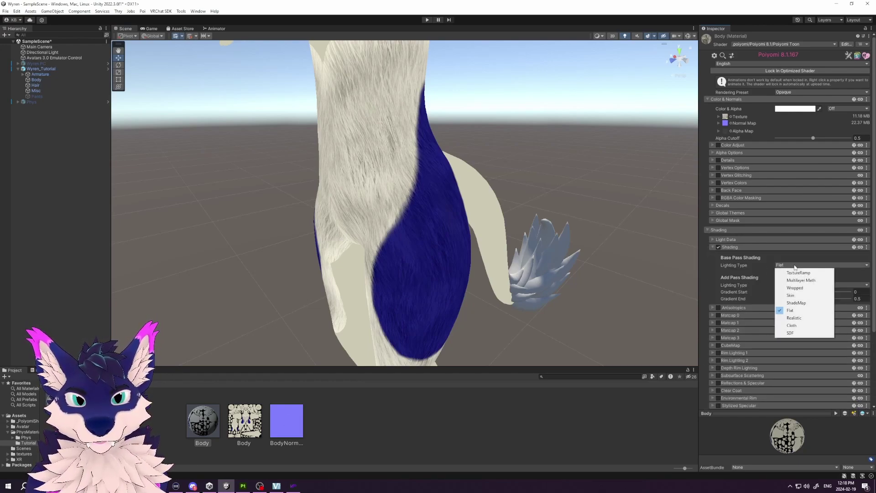
pyautogui.click(805, 321)
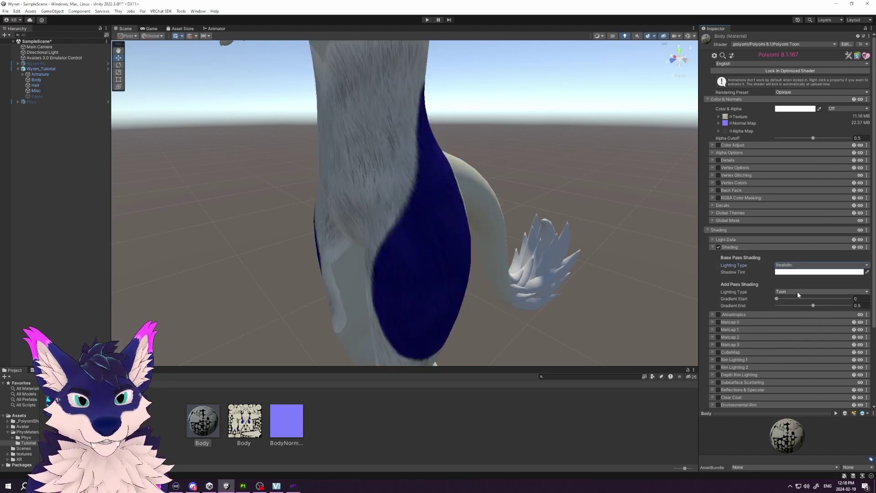
pyautogui.click(798, 292)
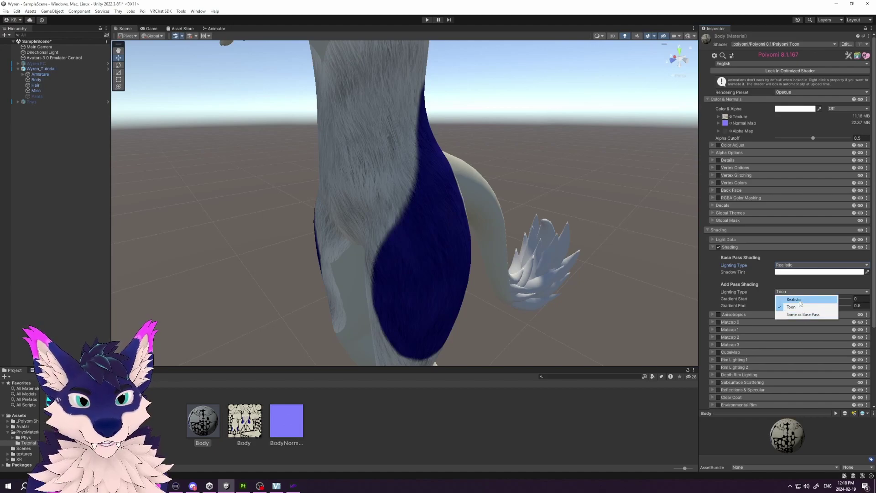
pyautogui.click(800, 301)
pyautogui.scroll(-4, 445, 220)
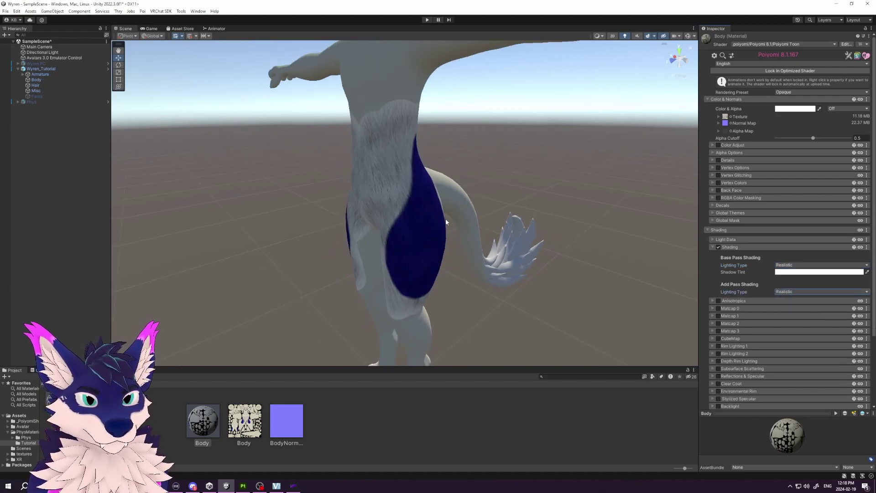
pyautogui.keyDown('alt'); pyautogui.moveTo(442, 219); pyautogui.dragTo(428, 186); pyautogui.keyUp('alt')
pyautogui.scroll(2, 415, 158)
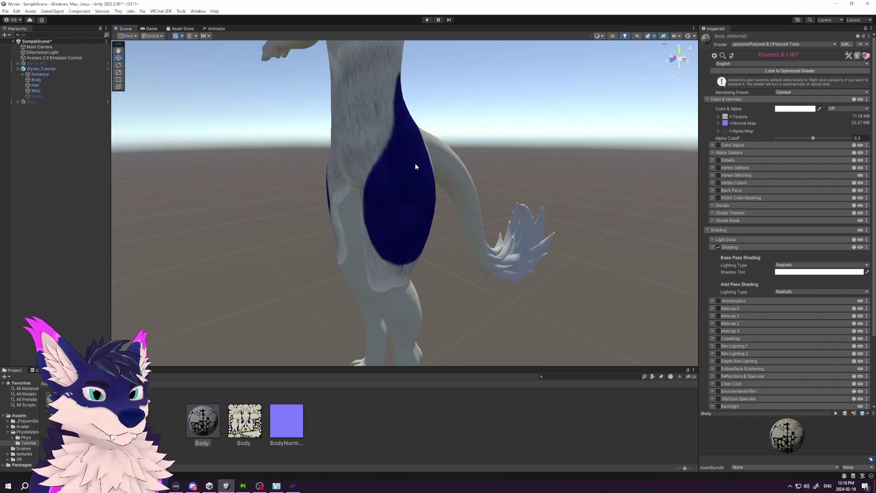
pyautogui.scroll(3, 365, 148)
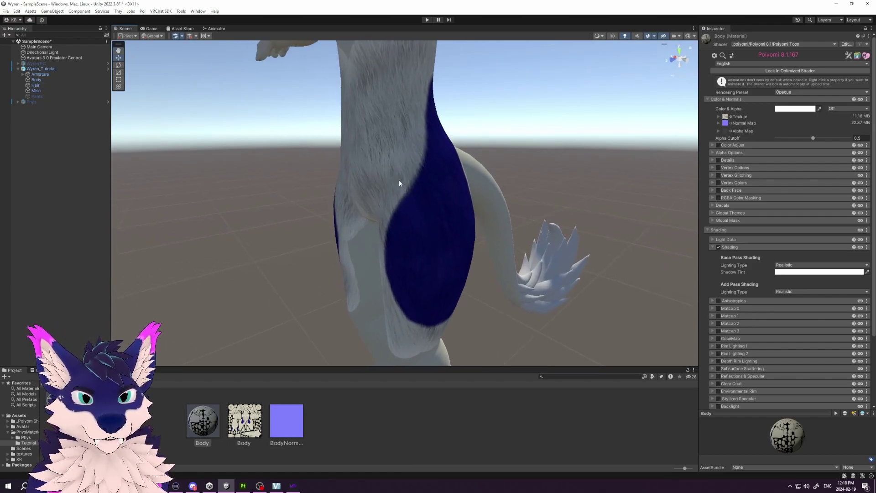
# - Enable Rim Lighting 1 on the Body material and inspect the rim on the legs and hip
pyautogui.click(714, 247)
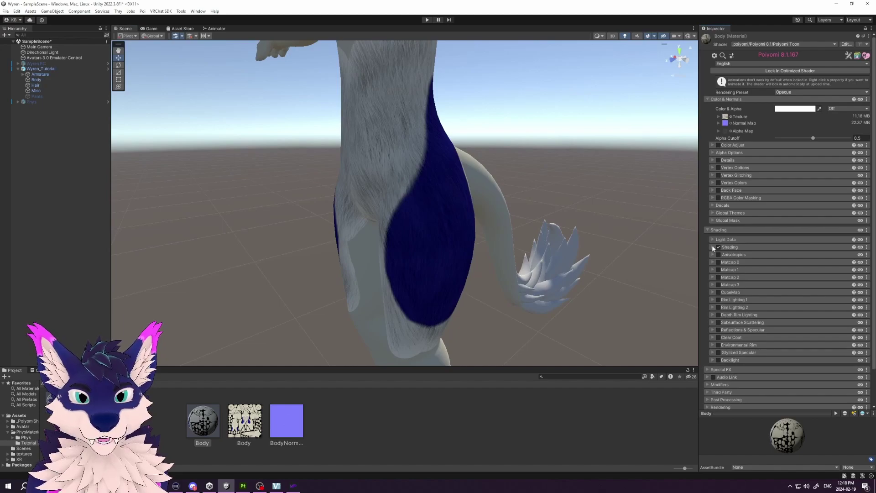
pyautogui.keyDown('alt'); pyautogui.moveTo(461, 214); pyautogui.dragTo(495, 213); pyautogui.keyUp('alt')
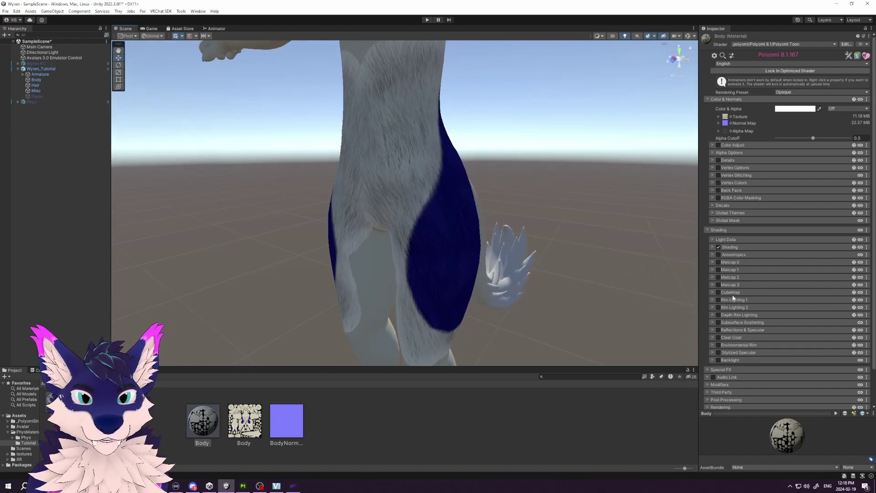
pyautogui.click(718, 300)
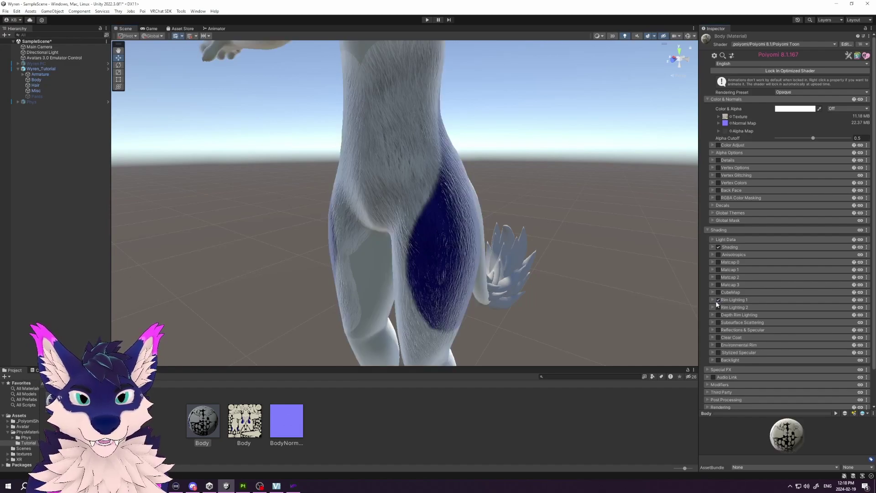
pyautogui.click(712, 300)
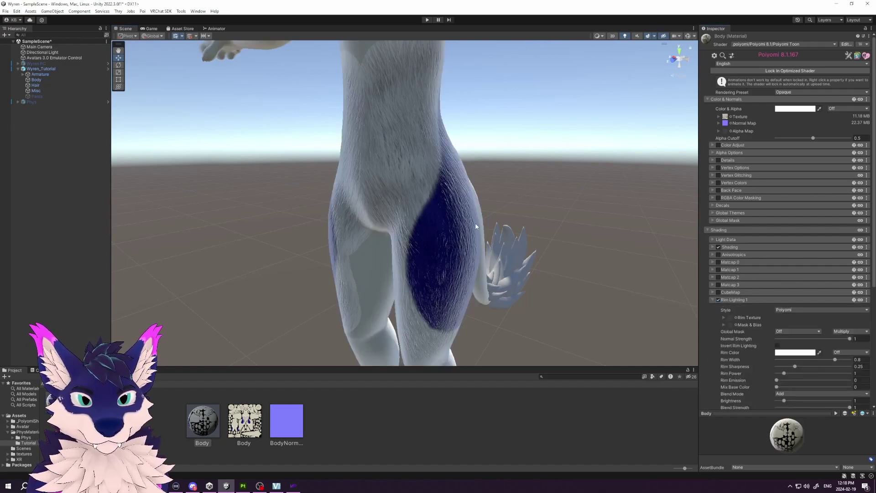
pyautogui.keyDown('alt'); pyautogui.moveTo(476, 226); pyautogui.dragTo(431, 217); pyautogui.keyUp('alt')
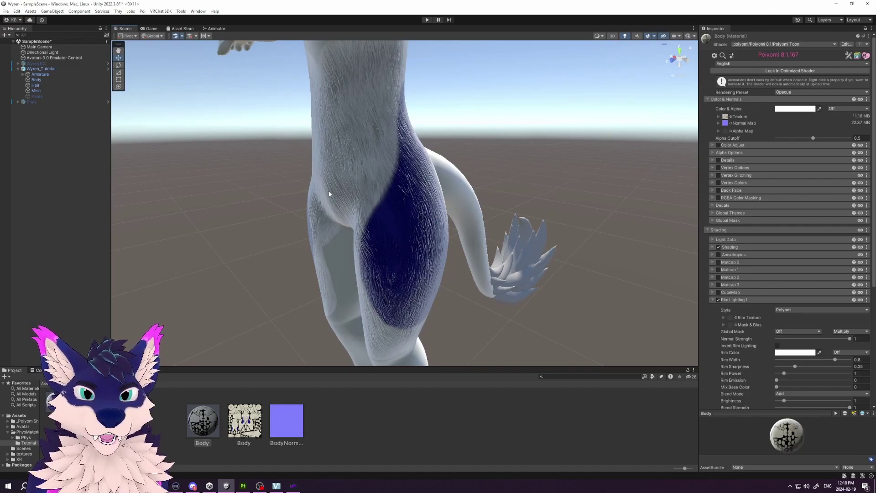
pyautogui.keyDown('alt'); pyautogui.moveTo(329, 187); pyautogui.dragTo(376, 180); pyautogui.keyUp('alt')
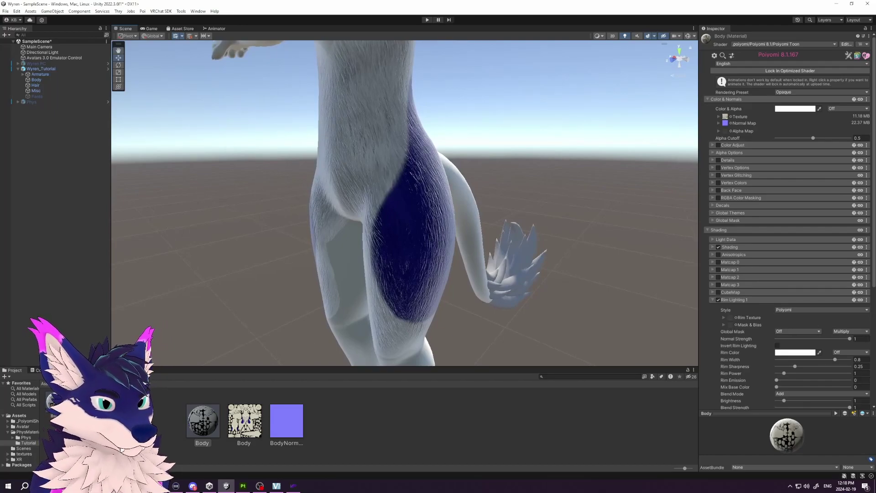
# - Back in Substance Painter, orbit the model and select the Furbrush Setup Smartmaterial layer
pyautogui.click(242, 486)
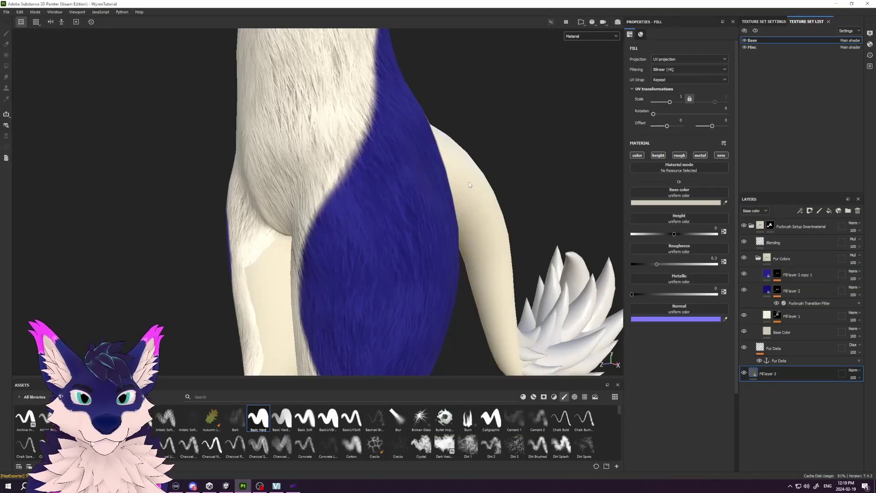
pyautogui.scroll(-5, 469, 185)
pyautogui.keyDown('alt'); pyautogui.moveTo(469, 185); pyautogui.dragTo(388, 219); pyautogui.keyUp('alt')
pyautogui.scroll(3, 389, 219)
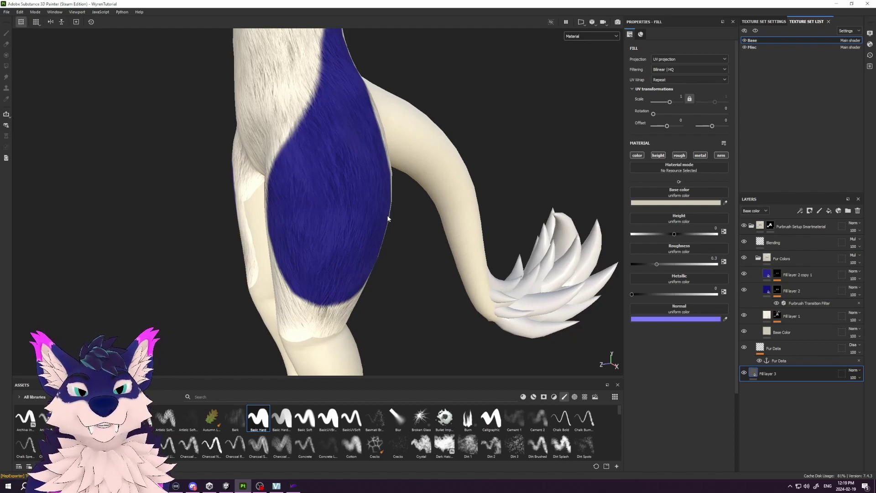
pyautogui.click(804, 227)
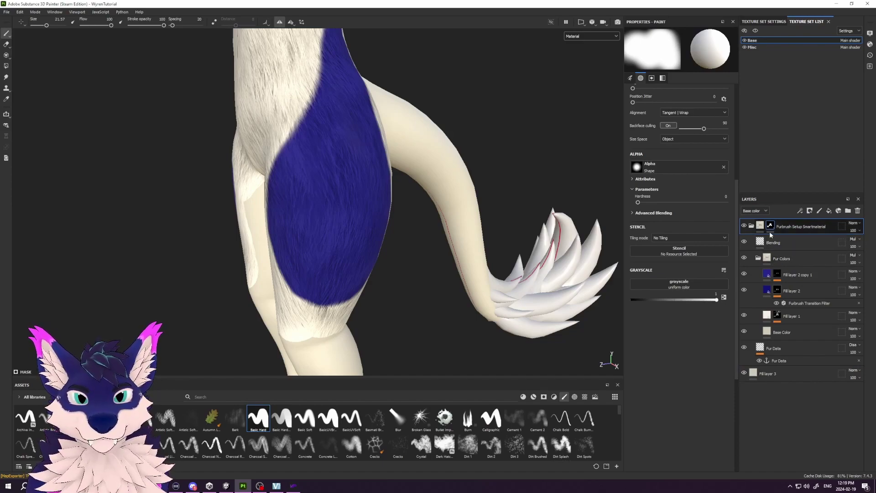
# - Add a new layer folder at the top of the stack named 'Rim'
pyautogui.click(849, 210)
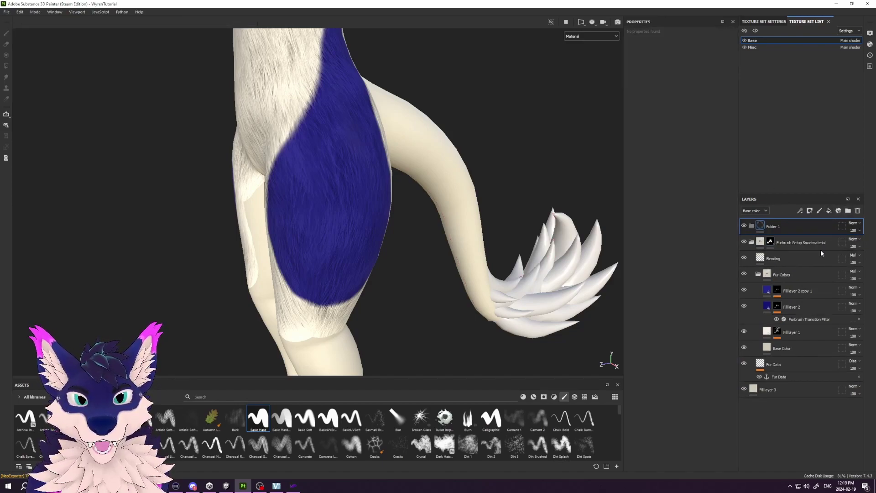
pyautogui.doubleClick(776, 227)
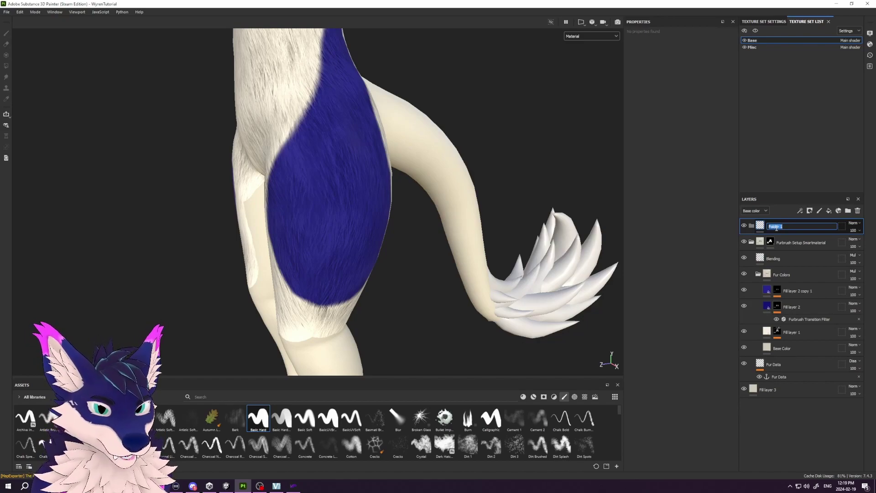
pyautogui.write('Rim')
pyautogui.press('Return')
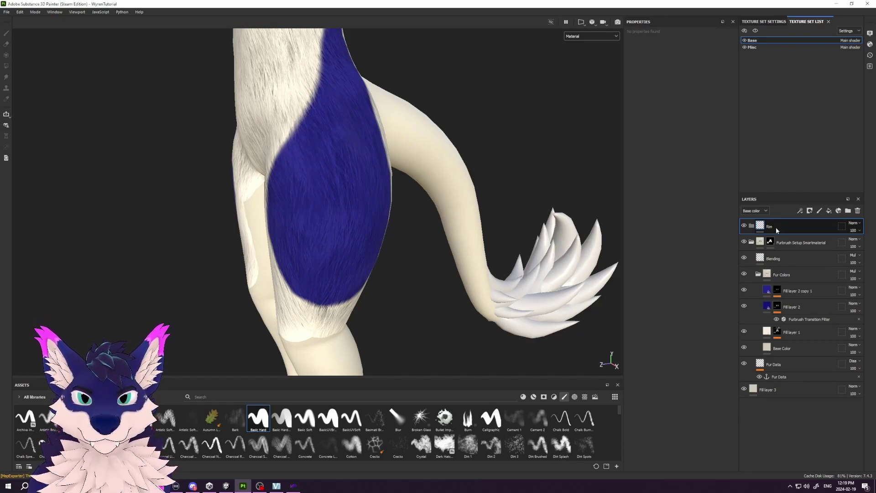
# - Add new fill layers and set Fill layer 4's base colour to black (000000)
pyautogui.click(827, 211)
pyautogui.click(827, 211)
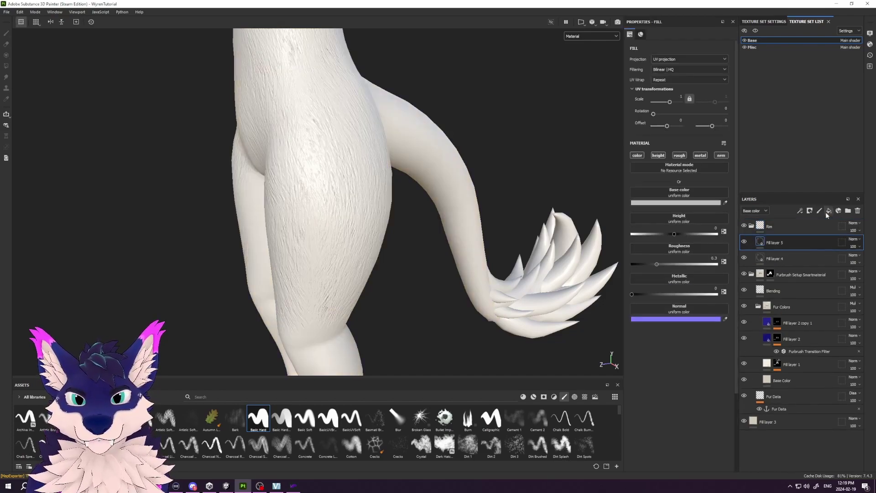
pyautogui.click(765, 258)
pyautogui.click(713, 204)
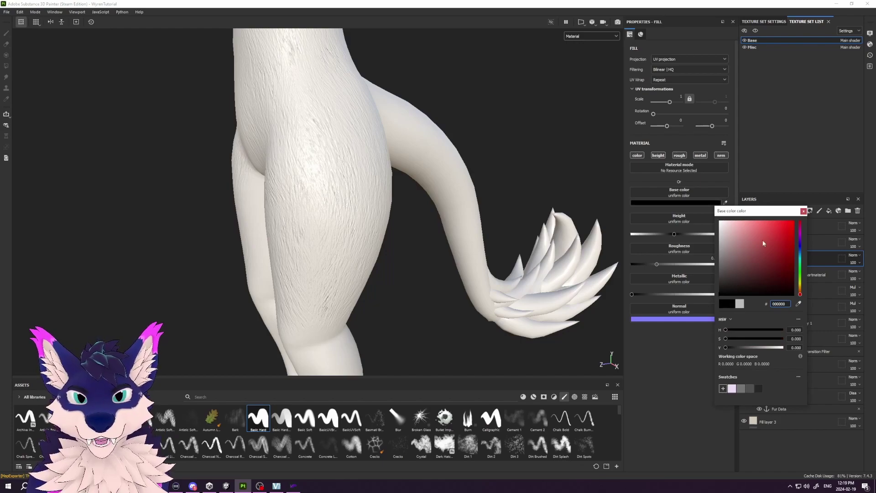
pyautogui.click(803, 211)
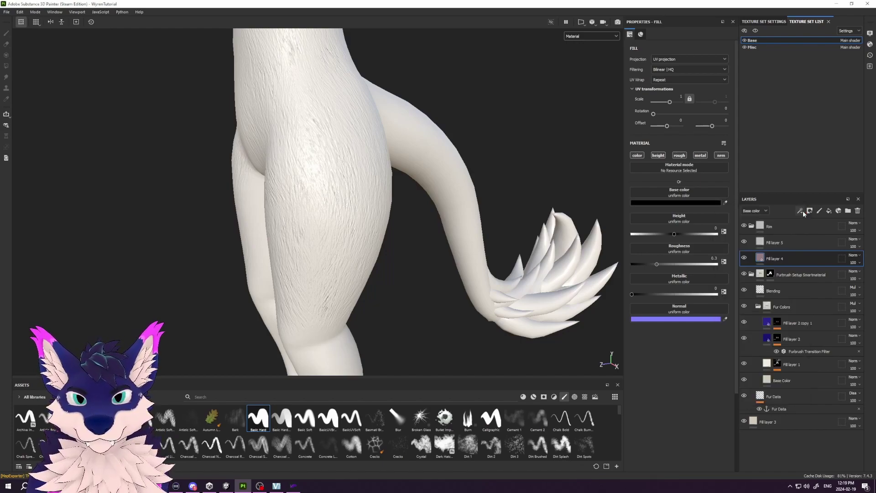
# - Set Fill layer 5's base colour to white (FFFFFF)
pyautogui.click(754, 238)
pyautogui.click(712, 202)
pyautogui.moveTo(730, 227); pyautogui.dragTo(711, 215)
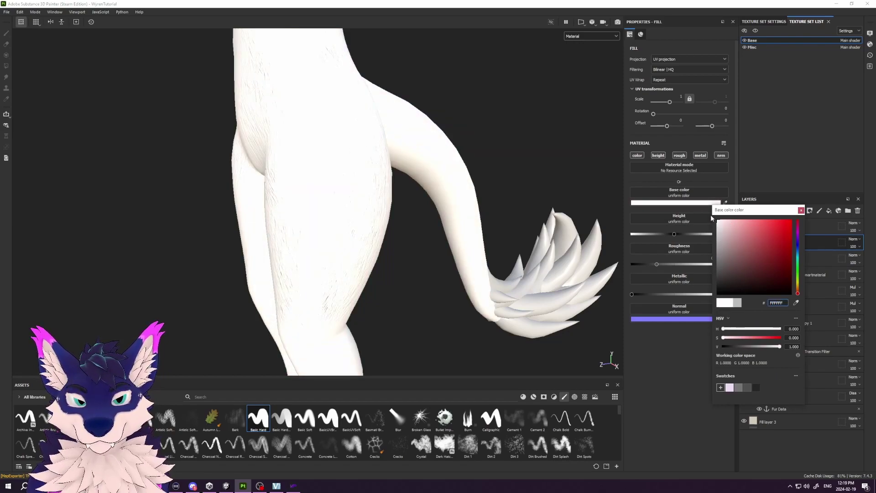
pyautogui.click(801, 210)
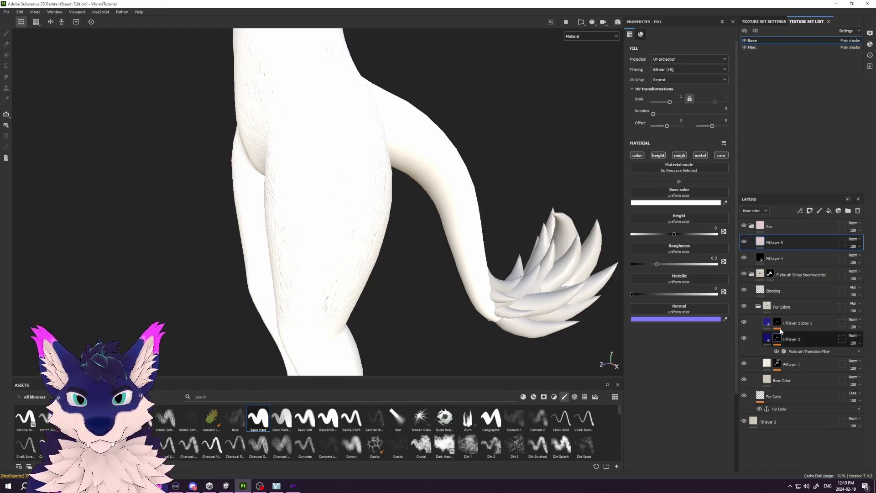
# - Give Fill layer 5 a white mask with a Furbrush Transition Filter
pyautogui.rightClick(759, 243)
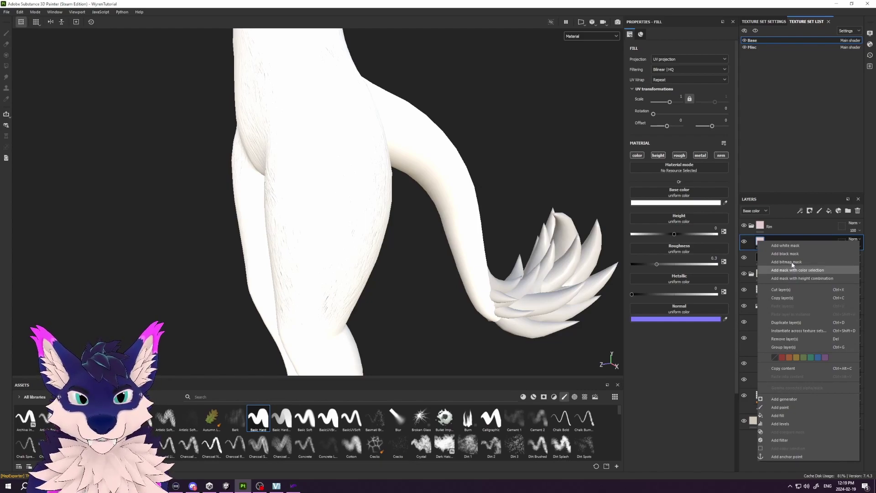
pyautogui.click(801, 246)
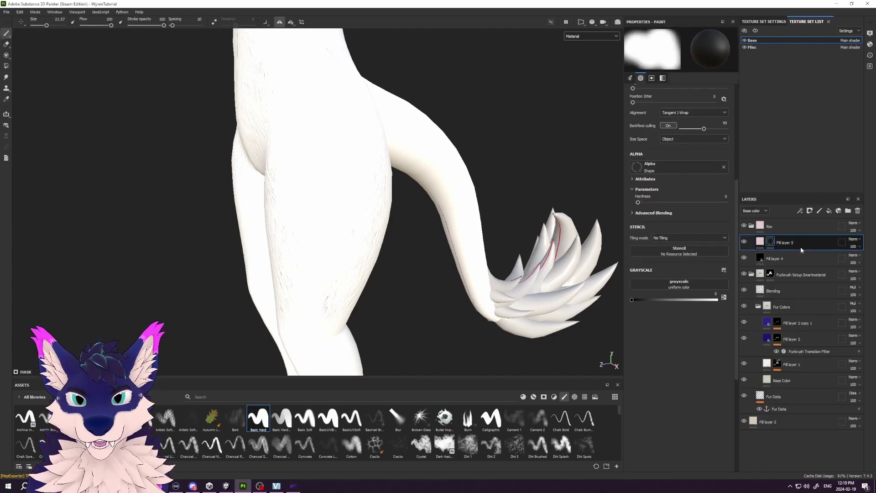
pyautogui.rightClick(774, 244)
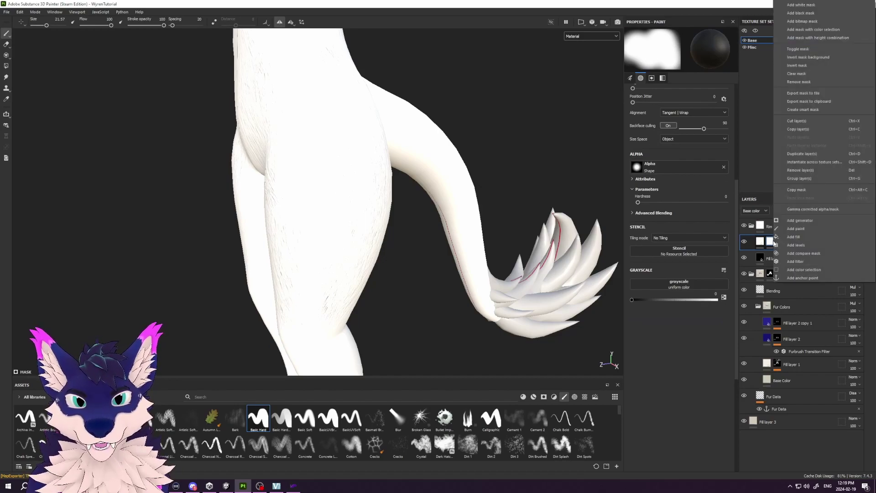
pyautogui.click(795, 261)
pyautogui.click(681, 51)
pyautogui.click(754, 119)
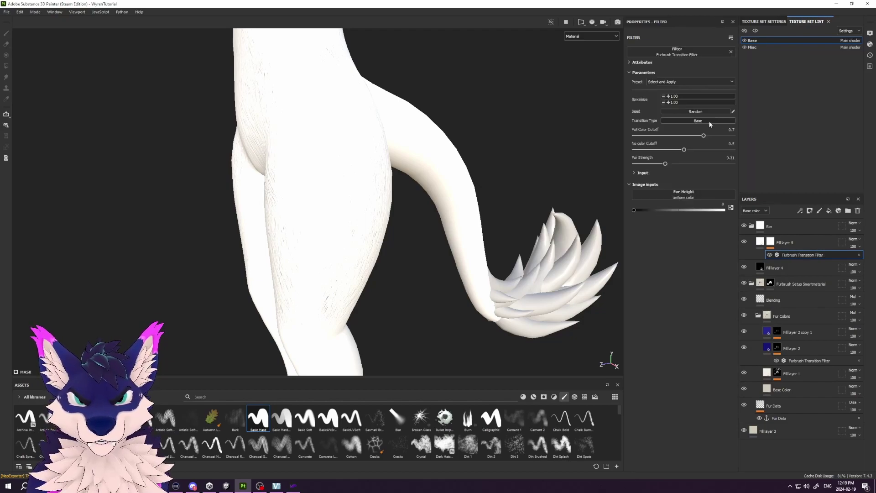
# - Link the filter's Fur-Height input to the Fur Data anchor
pyautogui.scroll(-1, 706, 120)
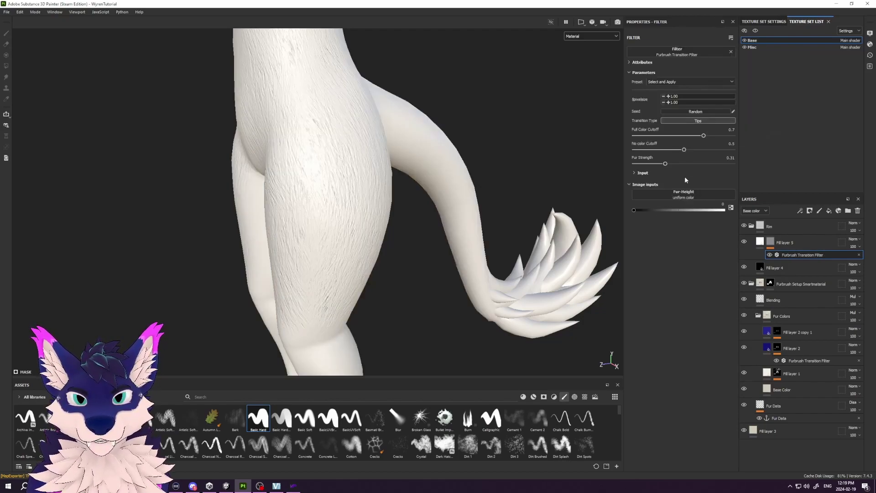
pyautogui.click(686, 197)
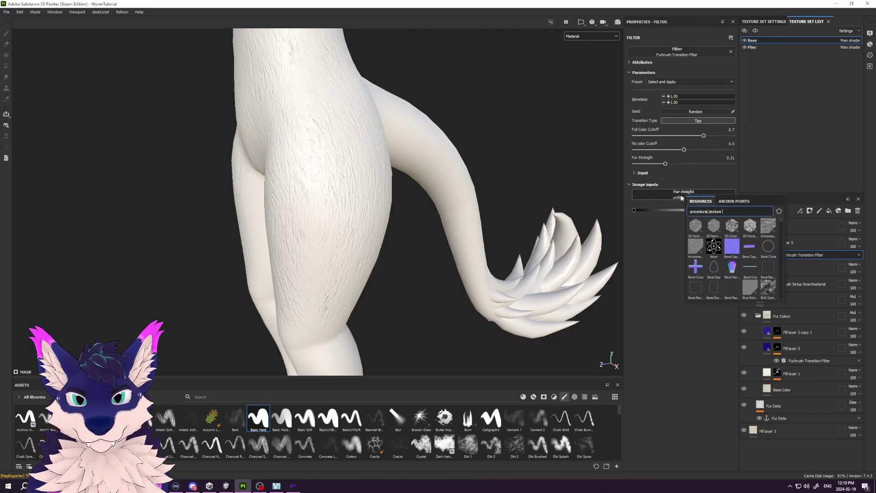
pyautogui.click(732, 201)
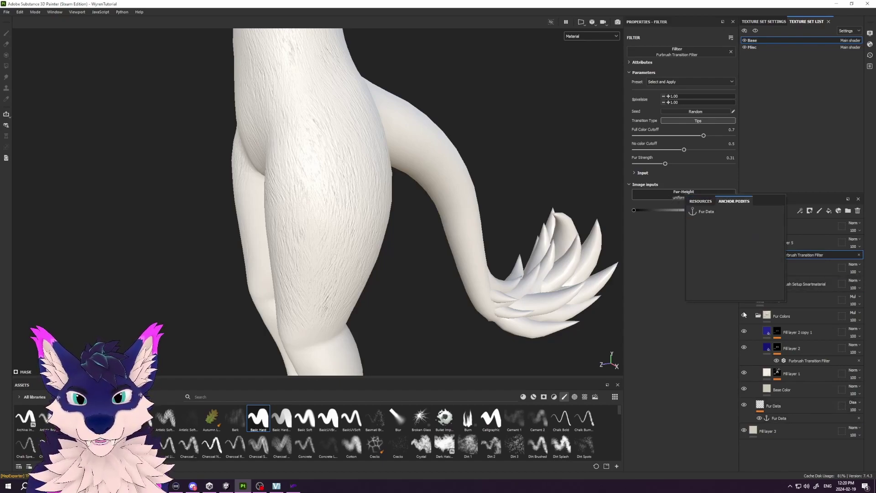
pyautogui.click(706, 212)
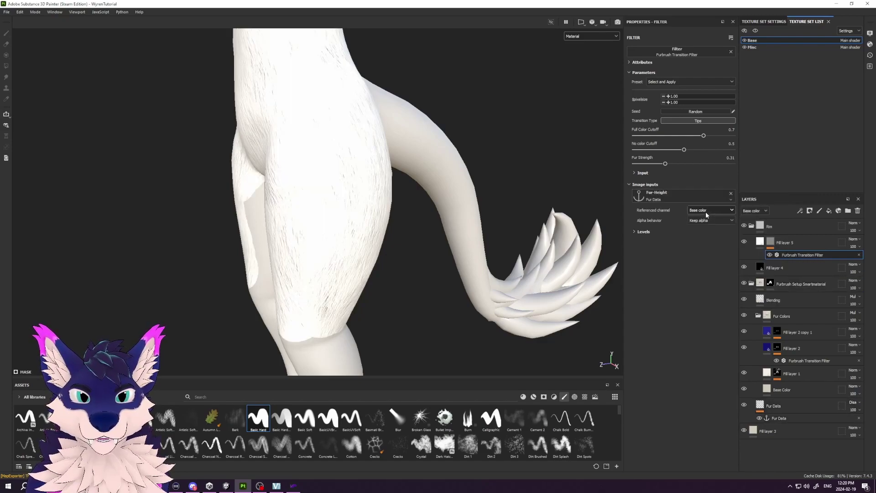
# - Tune the filter to Full Color Cutoff 0.41, No Color Cutoff 0.46 and Fur Strength 0.8
pyautogui.click(669, 136)
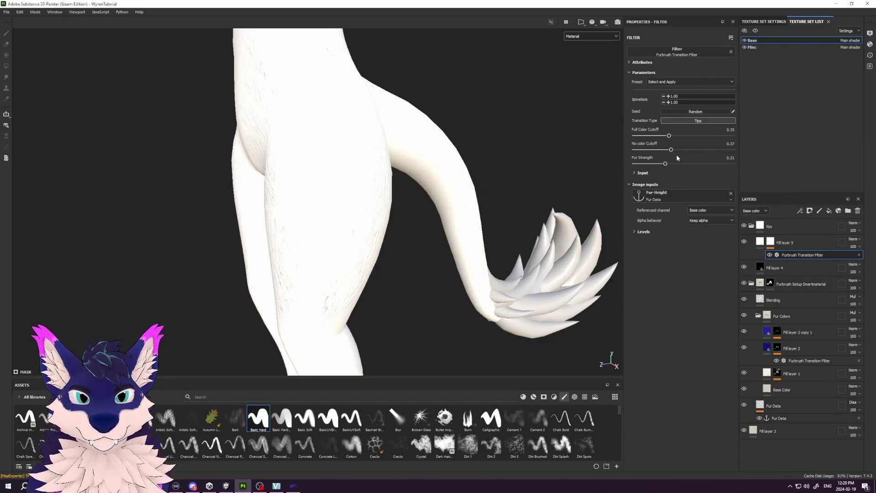
pyautogui.moveTo(679, 163); pyautogui.dragTo(711, 164)
pyautogui.click(675, 149)
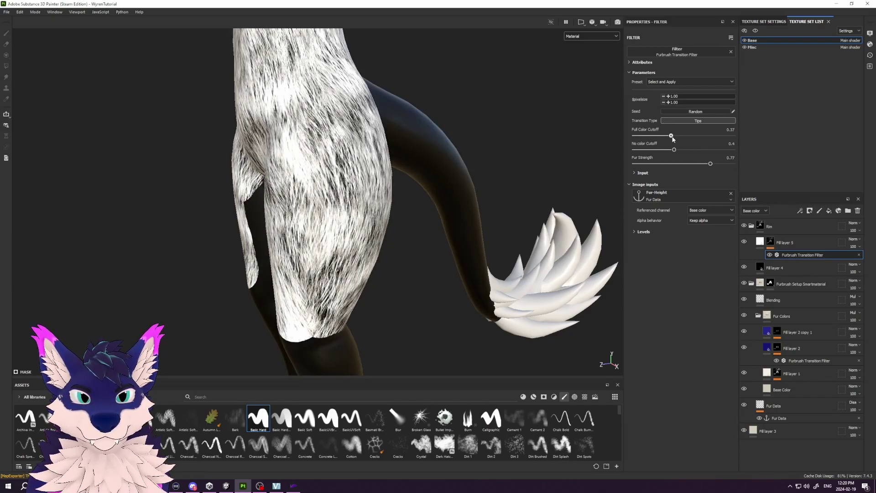
pyautogui.moveTo(673, 136); pyautogui.dragTo(677, 136)
pyautogui.click(680, 150)
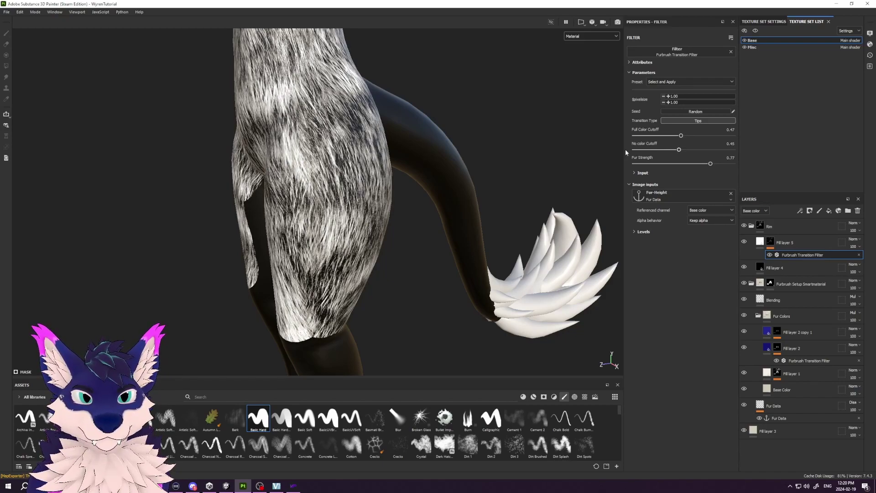
pyautogui.keyDown('alt'); pyautogui.moveTo(613, 152); pyautogui.dragTo(473, 150); pyautogui.keyUp('alt')
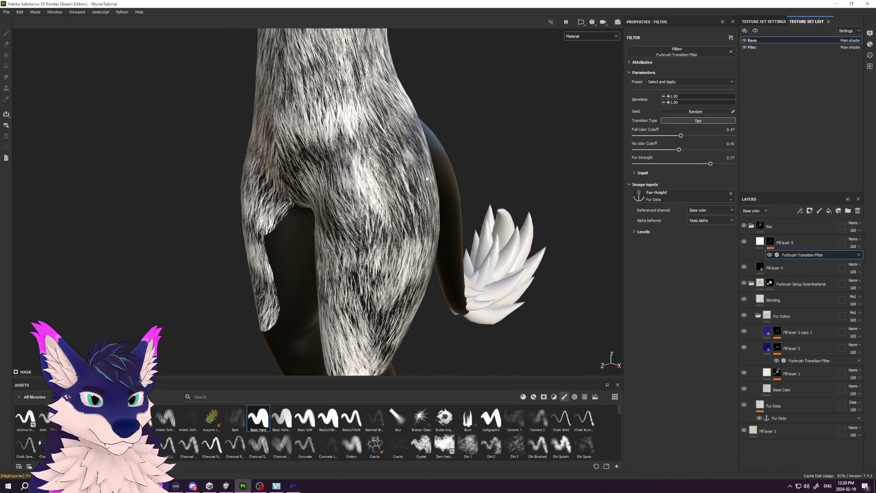
pyautogui.keyDown('alt'); pyautogui.moveTo(425, 179); pyautogui.dragTo(413, 219); pyautogui.keyUp('alt')
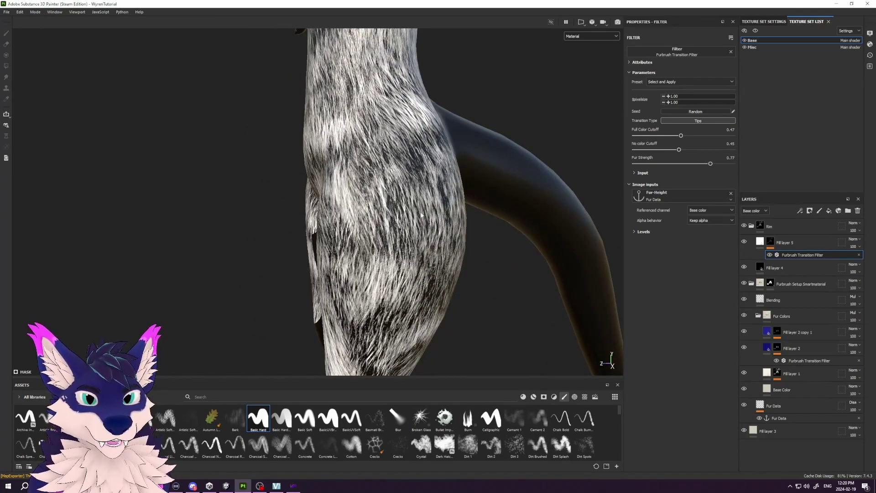
pyautogui.click(679, 150)
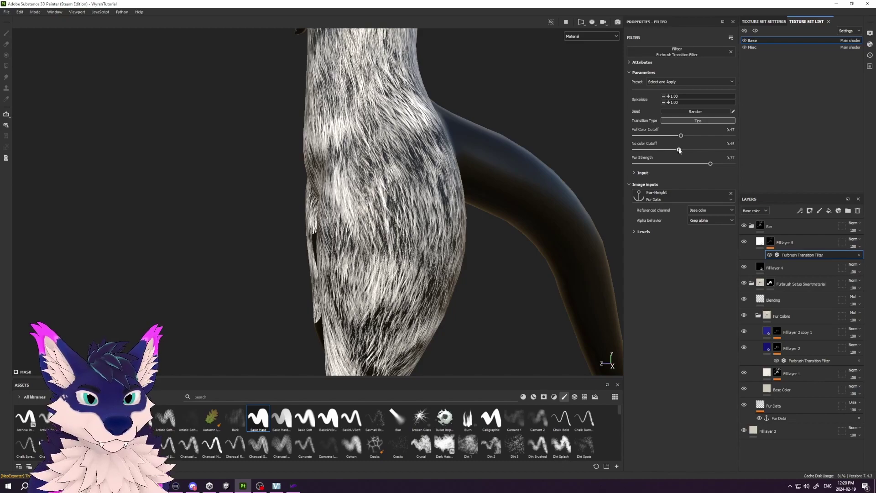
pyautogui.moveTo(681, 136); pyautogui.dragTo(675, 136)
pyautogui.moveTo(711, 164); pyautogui.dragTo(713, 164)
pyautogui.keyDown('alt'); pyautogui.moveTo(468, 206); pyautogui.dragTo(506, 202); pyautogui.keyUp('alt')
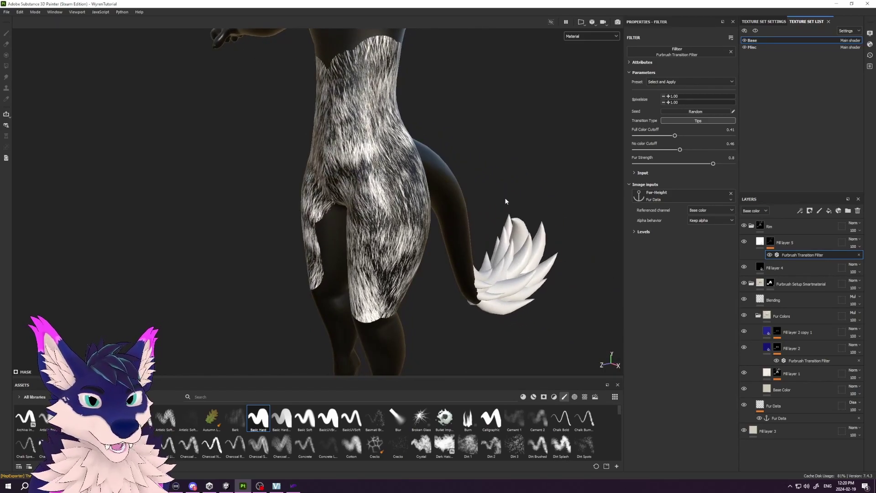
# - Export all eight Base and Misc textures as 4096 PNGs via Ctrl+Shift+E, then return to Unity
pyautogui.hotkey('ctrl', 'shift', 'e')
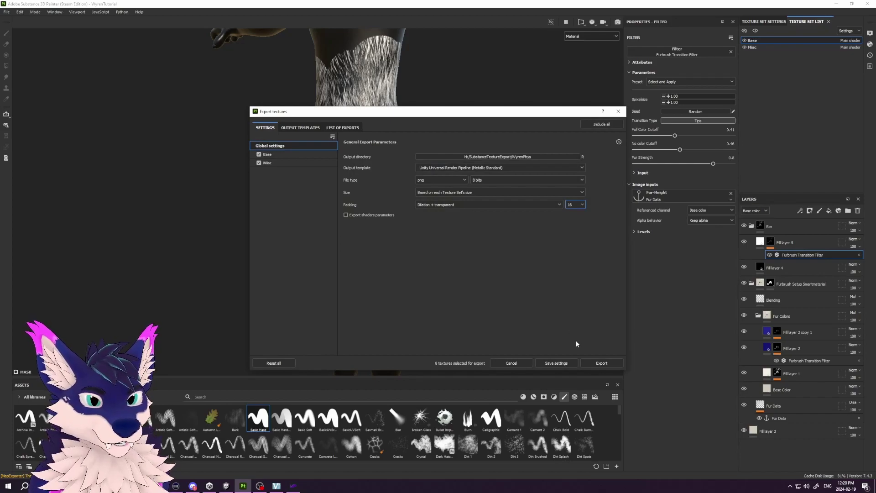
pyautogui.click(602, 363)
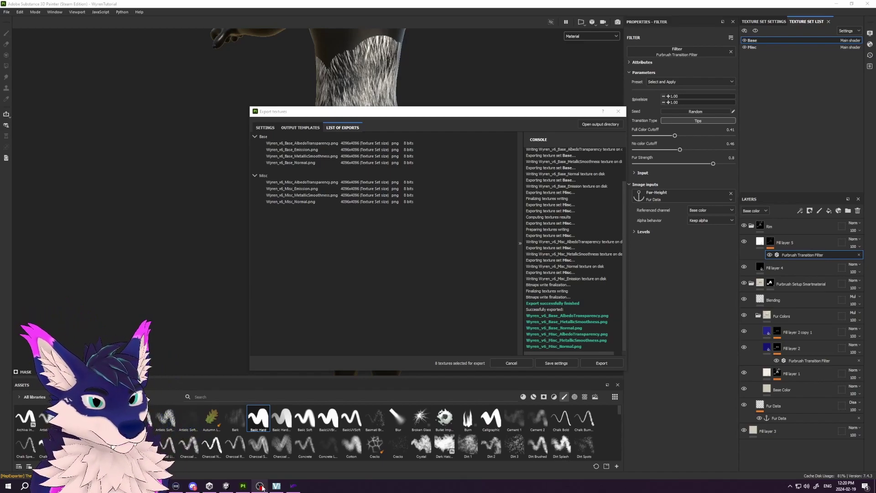
pyautogui.click(233, 488)
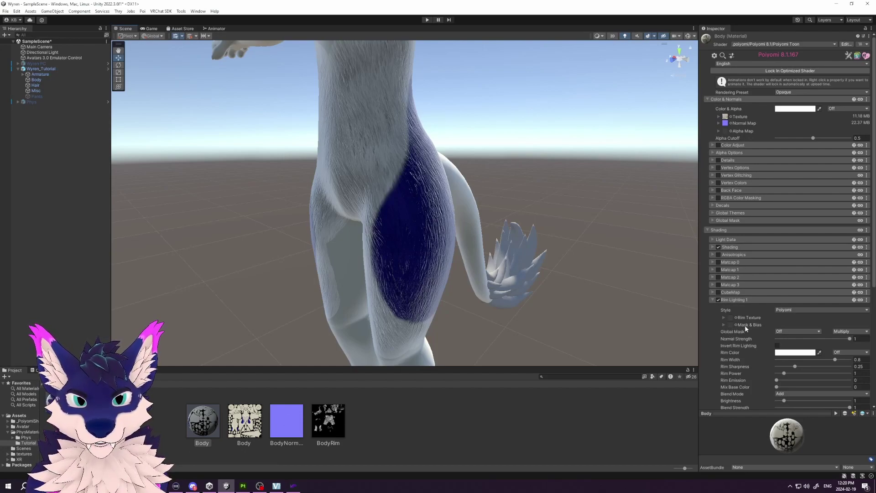
# - Put the BodyRim texture in Rim Lighting's Mask & Bias slot and fix it from sRGB to linear
pyautogui.scroll(-2, 745, 325)
pyautogui.moveTo(328, 420)
pyautogui.mouseDown()
pyautogui.moveTo(629, 362)
pyautogui.moveTo(724, 305)
pyautogui.moveTo(732, 289)
pyautogui.mouseUp()
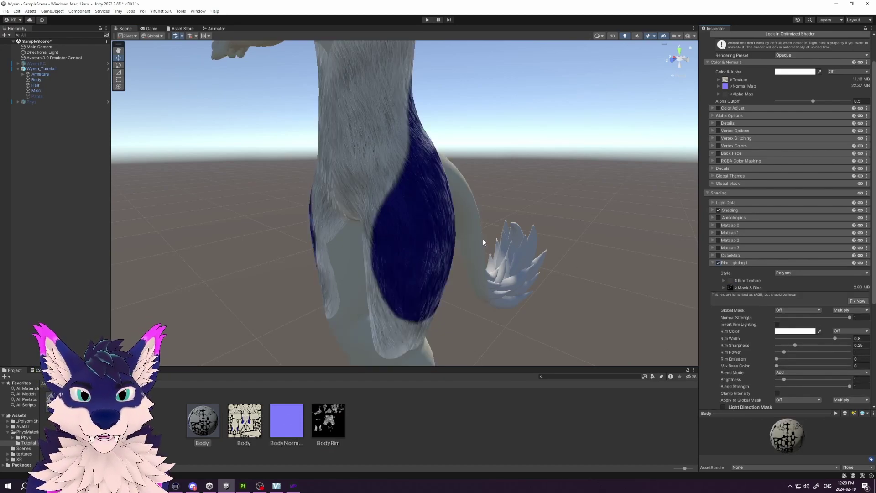
pyautogui.keyDown('alt'); pyautogui.moveTo(483, 239); pyautogui.dragTo(439, 210); pyautogui.keyUp('alt')
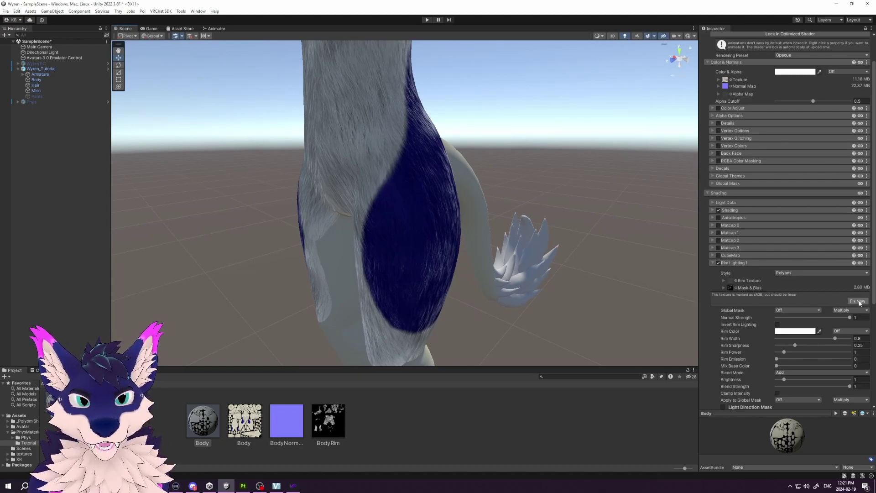
pyautogui.click(857, 301)
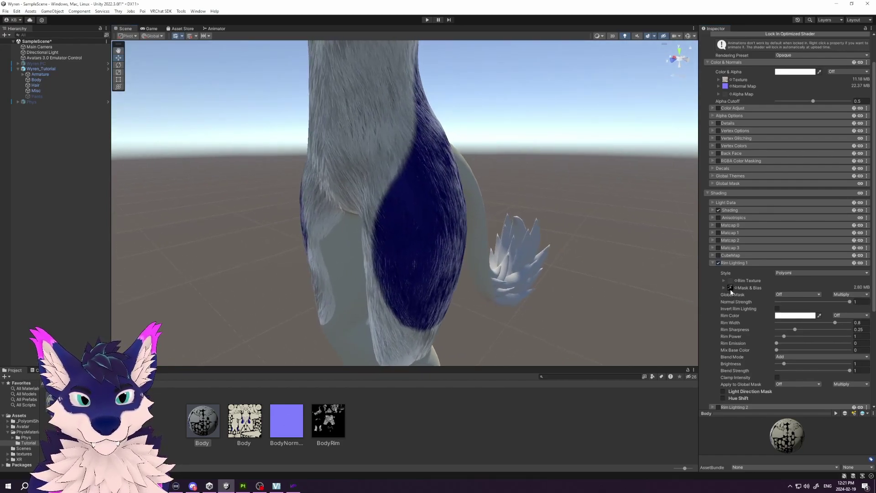
# - Temporarily clear the rim mask texture and raise Mix Base Color to about 0.917
pyautogui.click(731, 288)
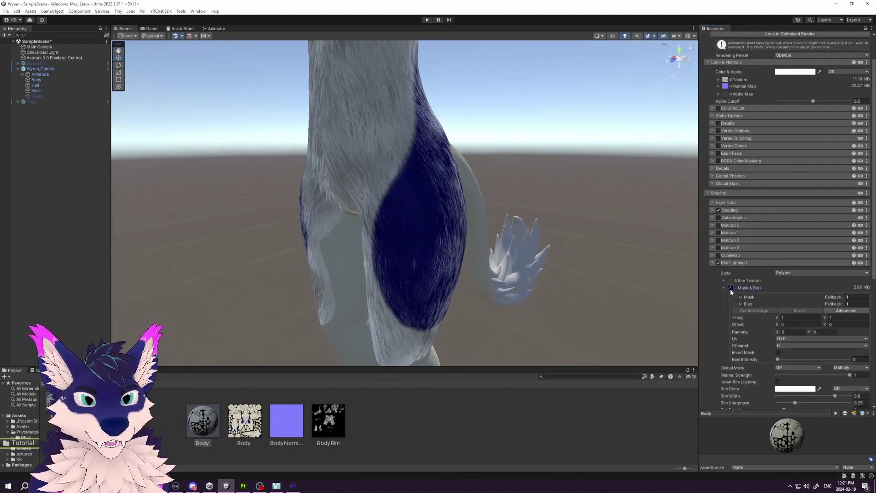
pyautogui.press('Delete')
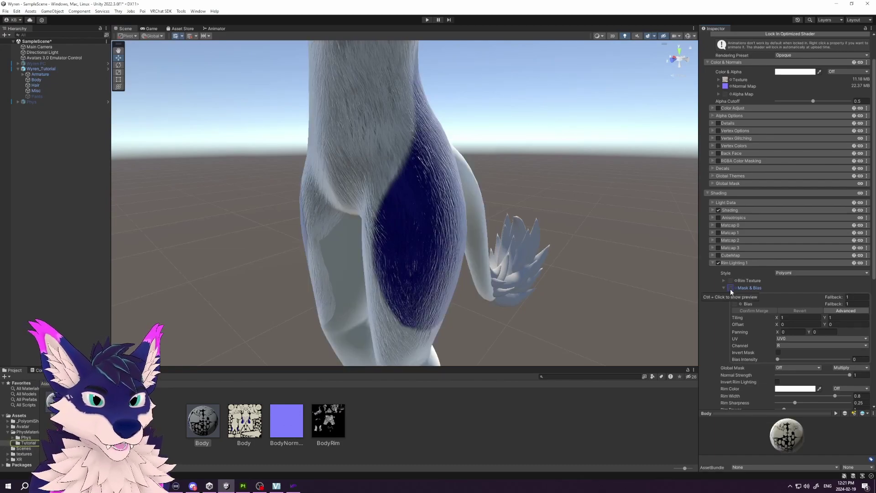
pyautogui.scroll(-3, 715, 312)
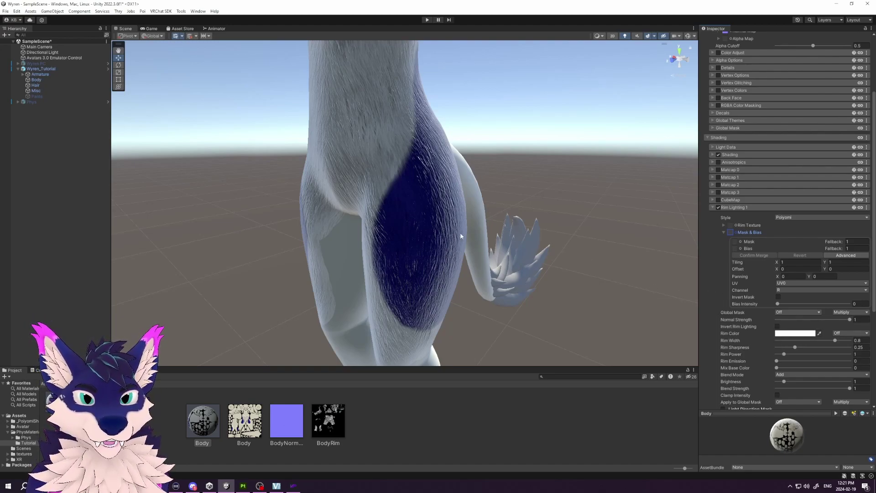
pyautogui.moveTo(459, 209)
pyautogui.keyDown('alt'); pyautogui.mouseDown()
pyautogui.moveTo(415, 186)
pyautogui.moveTo(366, 141)
pyautogui.moveTo(404, 194)
pyautogui.moveTo(427, 137)
pyautogui.mouseUp(); pyautogui.keyUp('alt')
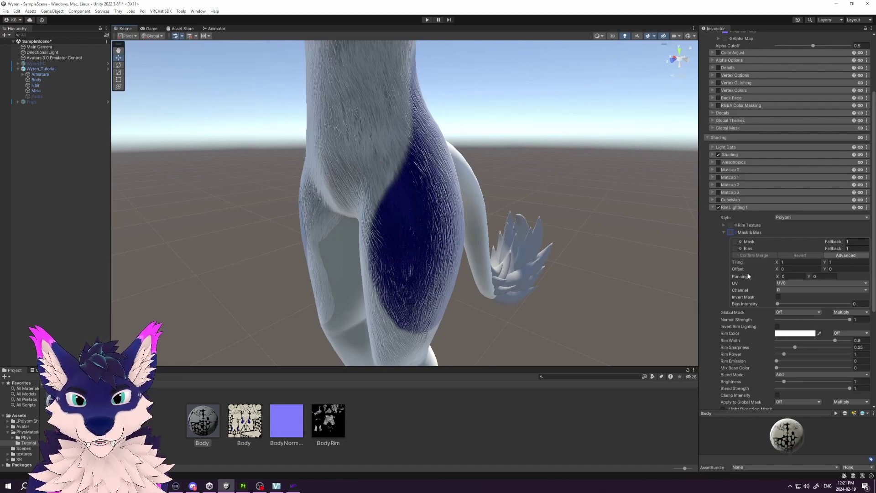
pyautogui.scroll(-5, 728, 316)
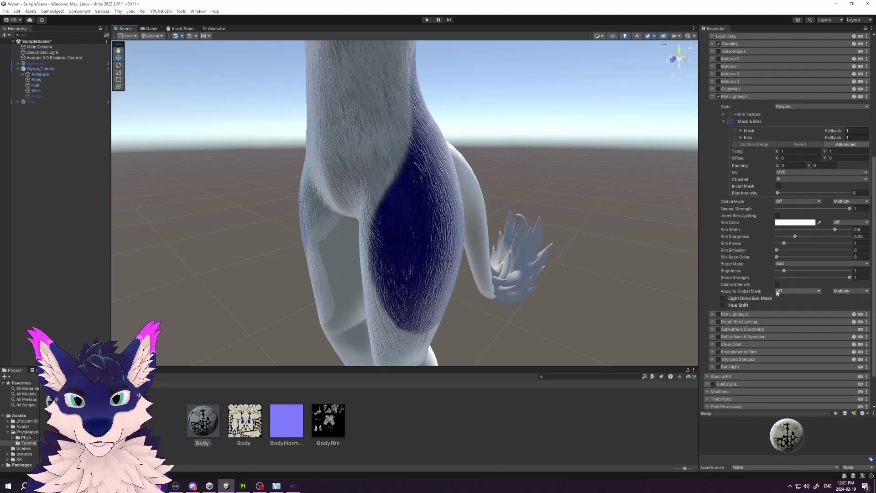
pyautogui.moveTo(777, 257); pyautogui.dragTo(845, 257)
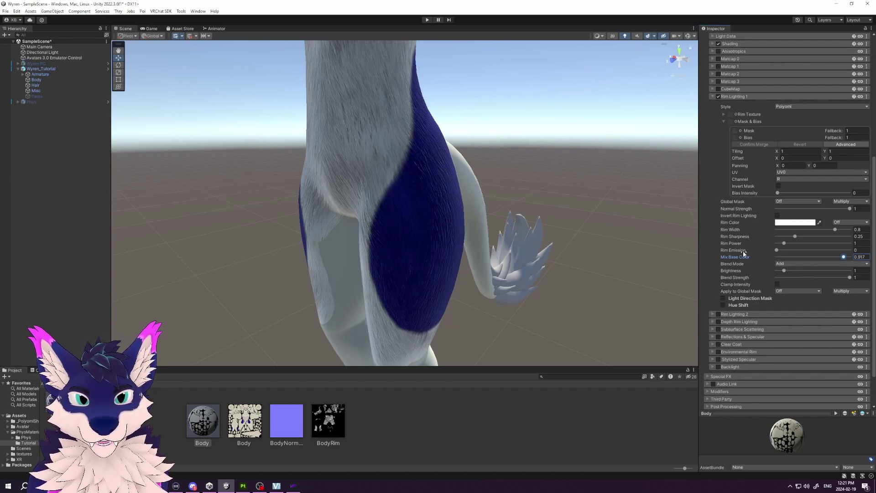
# - Set Rim Emission to 0.05
pyautogui.click(857, 251)
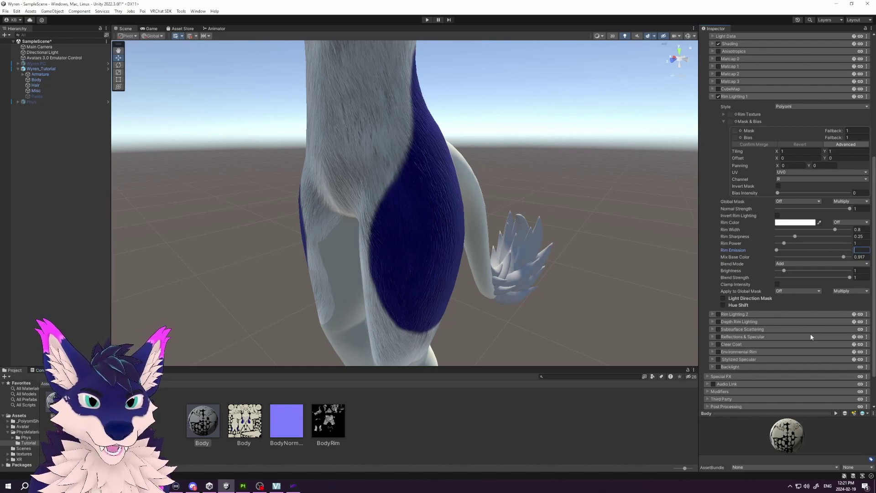
pyautogui.write('0.05')
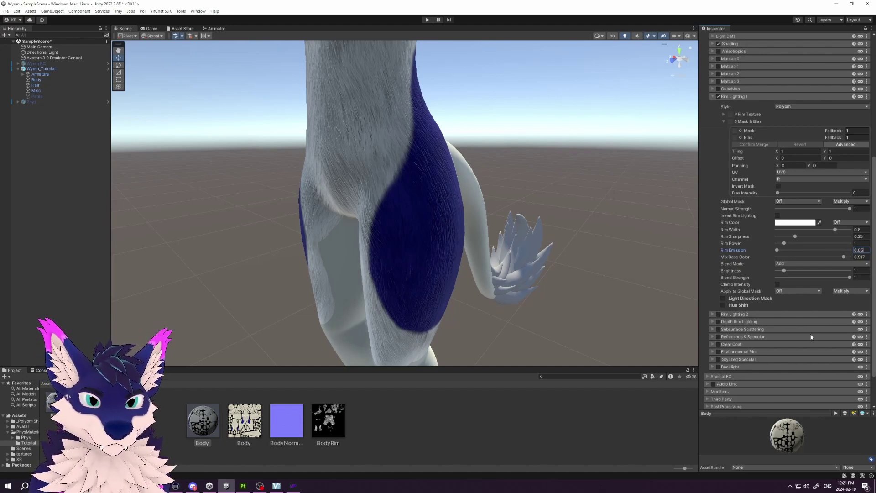
pyautogui.press('Return')
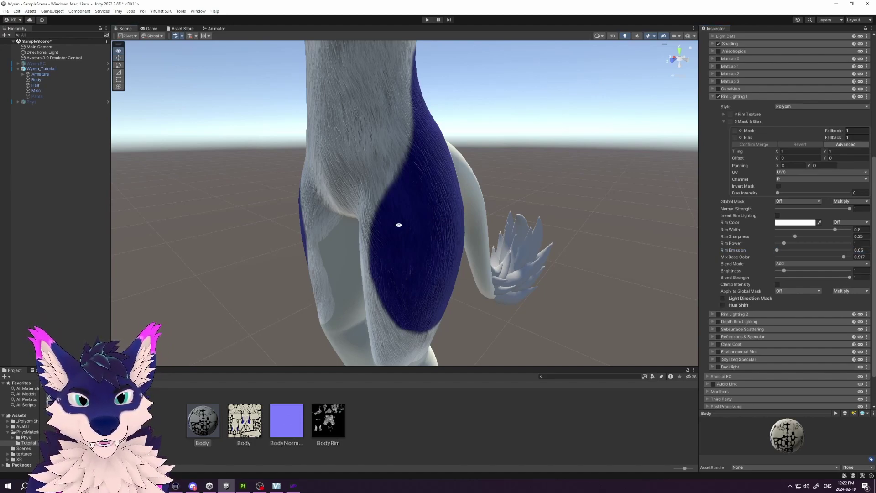
# - Enable Light Direction Mask, set Shadow Mask Strength to 0.453, and raise Rim Width to 0.911
pyautogui.keyDown('alt'); pyautogui.moveTo(399, 225); pyautogui.dragTo(431, 223); pyautogui.keyUp('alt')
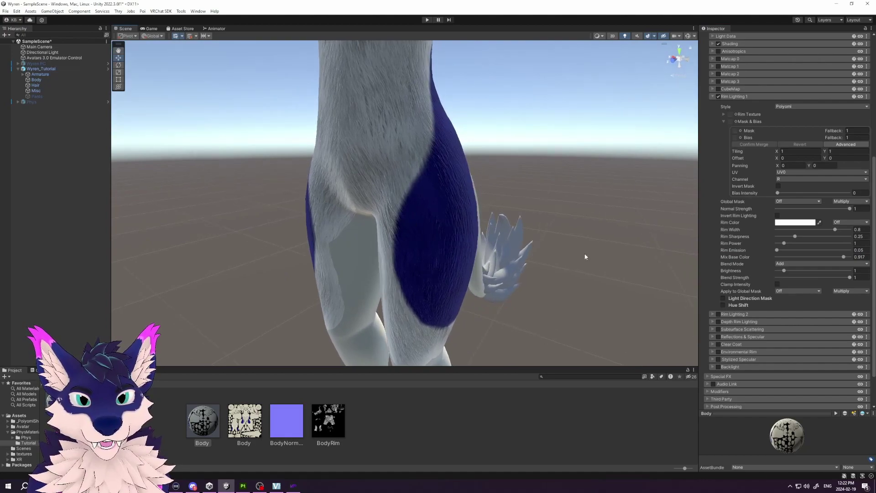
pyautogui.click(723, 298)
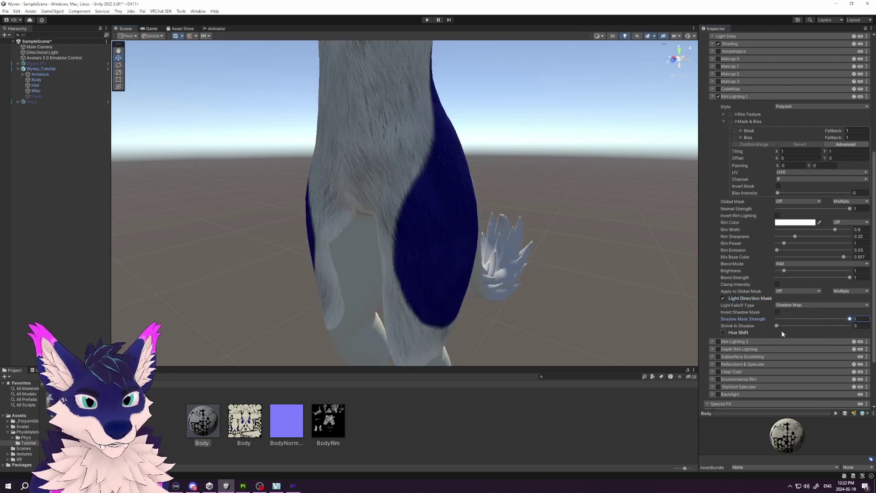
pyautogui.moveTo(850, 321)
pyautogui.mouseDown()
pyautogui.moveTo(774, 321)
pyautogui.moveTo(810, 322)
pyautogui.mouseUp()
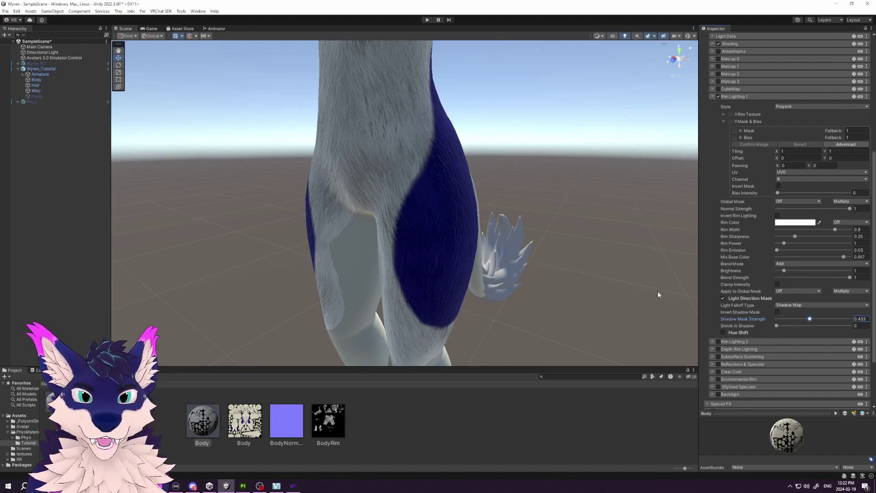
pyautogui.keyDown('alt'); pyautogui.moveTo(406, 242); pyautogui.dragTo(565, 238); pyautogui.keyUp('alt')
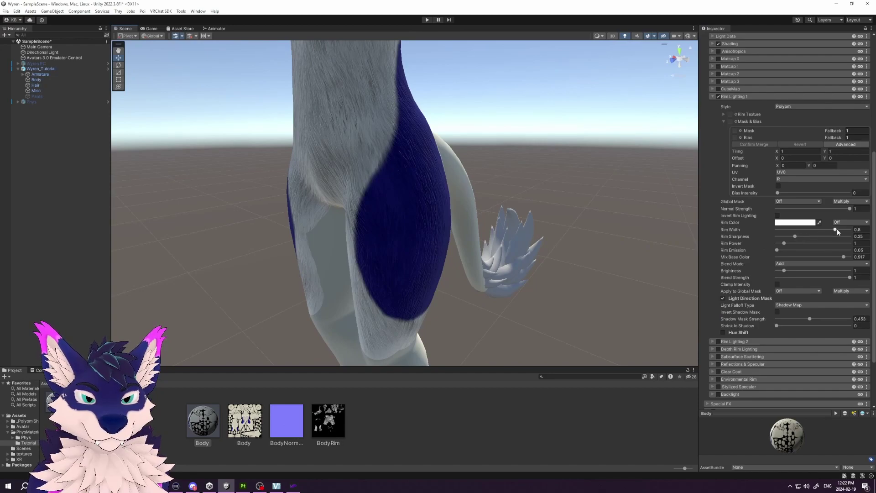
pyautogui.moveTo(838, 229)
pyautogui.mouseDown()
pyautogui.moveTo(850, 228)
pyautogui.moveTo(842, 233)
pyautogui.mouseUp()
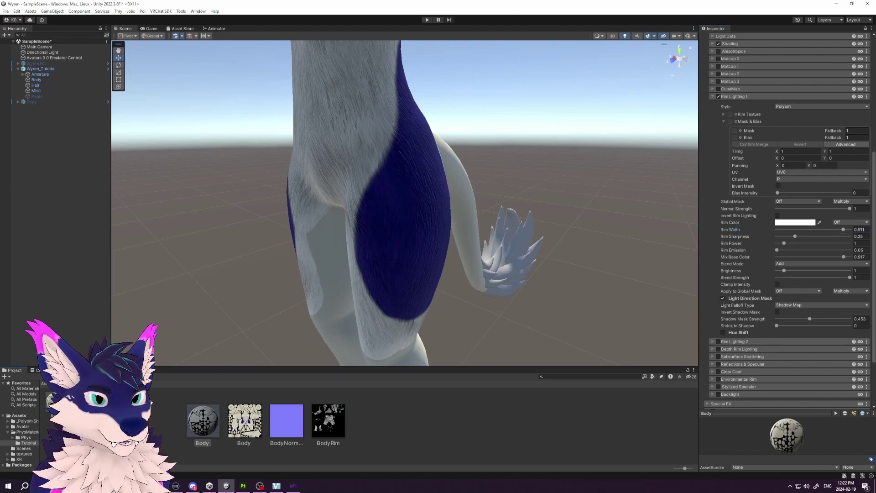
# - Re-enable the Mask & Bias texture and toggle Rim Lighting 1 off and on twice to compare
pyautogui.click(731, 121)
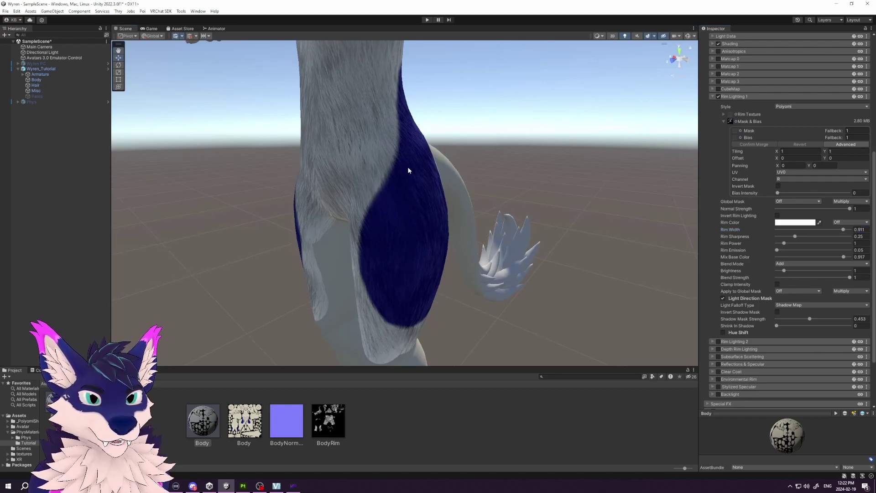
pyautogui.keyDown('alt'); pyautogui.moveTo(409, 170); pyautogui.dragTo(425, 159); pyautogui.keyUp('alt')
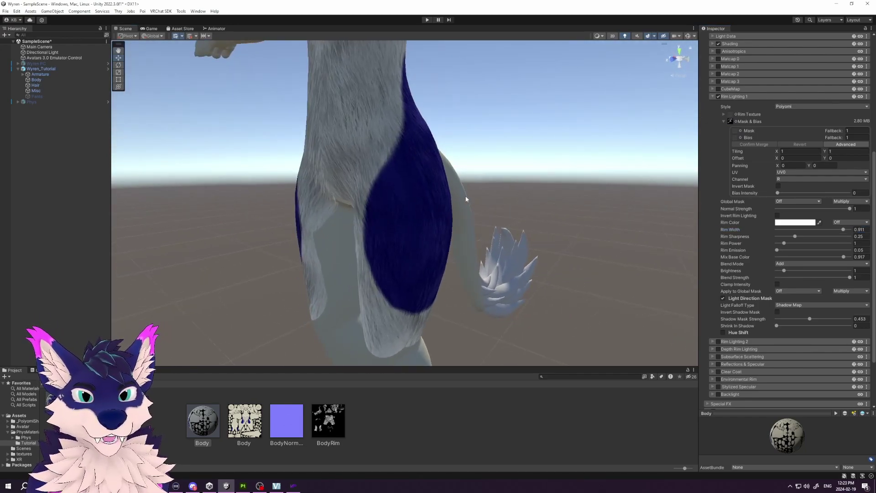
pyautogui.click(719, 96)
pyautogui.click(718, 96)
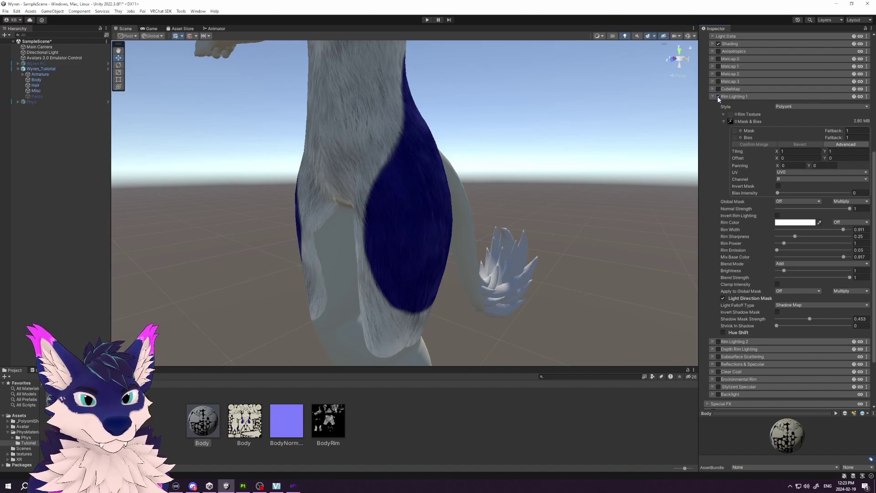
pyautogui.click(718, 96)
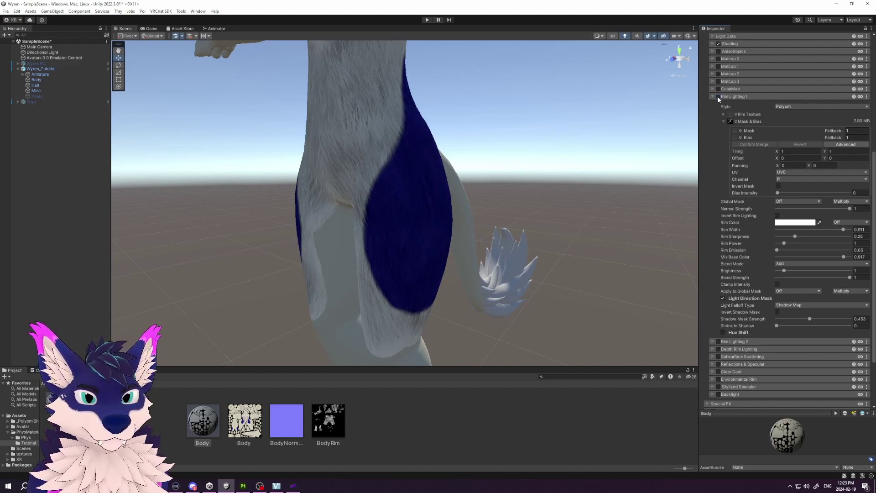
pyautogui.click(718, 96)
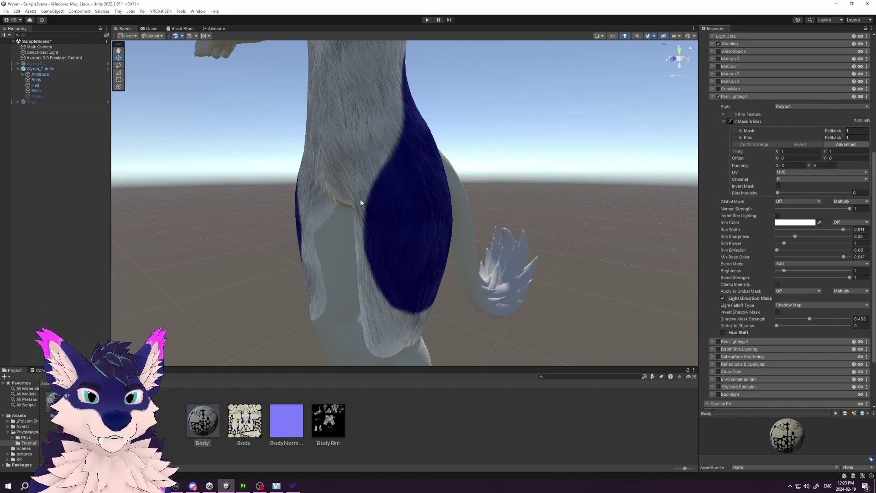
# - Orbit around the avatar's side, tail and legs to inspect the rim-lit fur
pyautogui.keyDown('alt'); pyautogui.moveTo(359, 203); pyautogui.dragTo(395, 186); pyautogui.keyUp('alt')
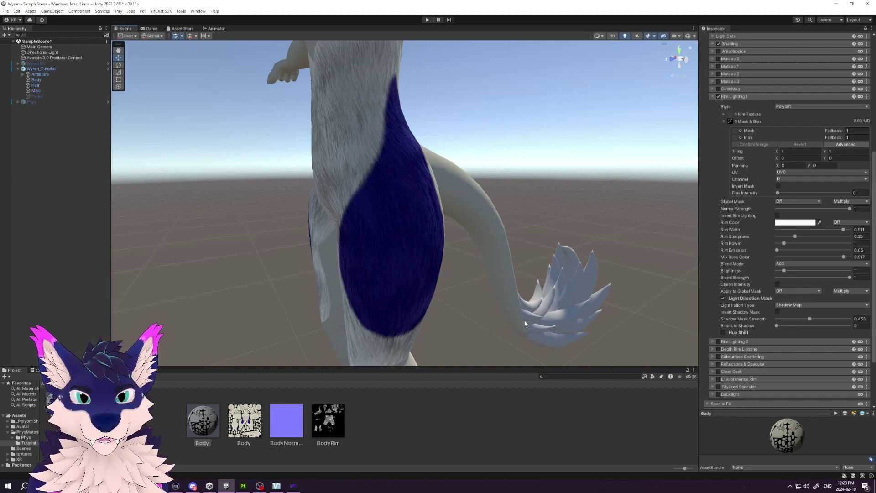
pyautogui.keyDown('alt'); pyautogui.moveTo(491, 305); pyautogui.dragTo(468, 284); pyautogui.keyUp('alt')
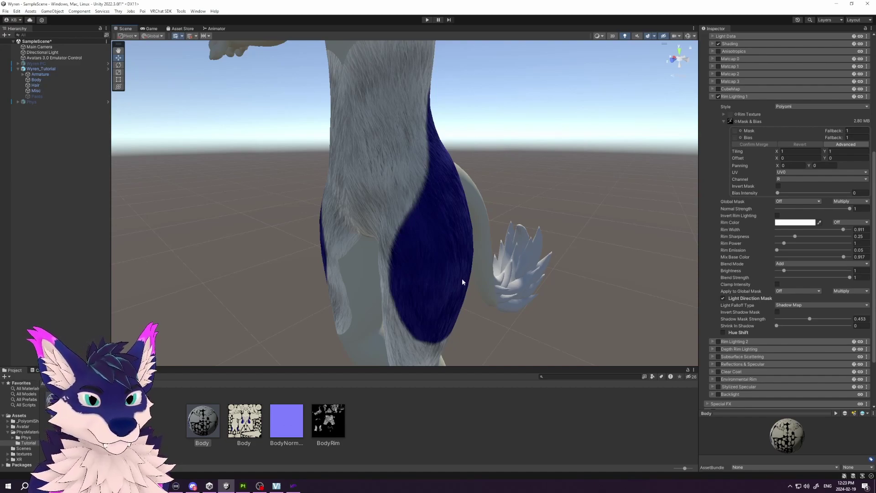
pyautogui.keyDown('alt'); pyautogui.moveTo(428, 259); pyautogui.dragTo(378, 238); pyautogui.keyUp('alt')
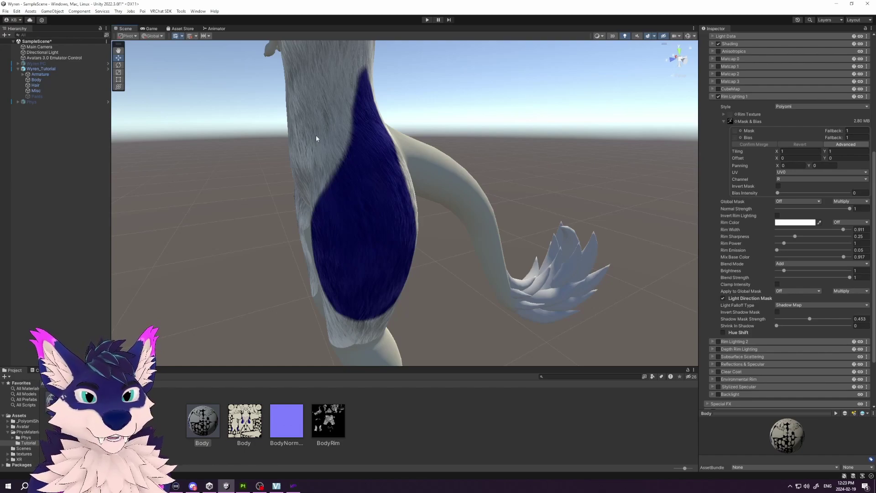
pyautogui.keyDown('alt'); pyautogui.moveTo(391, 196); pyautogui.dragTo(413, 224); pyautogui.keyUp('alt')
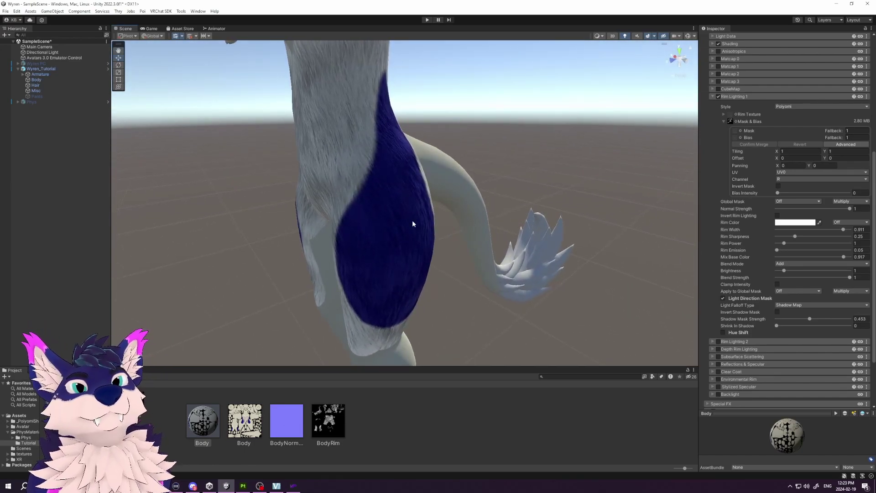